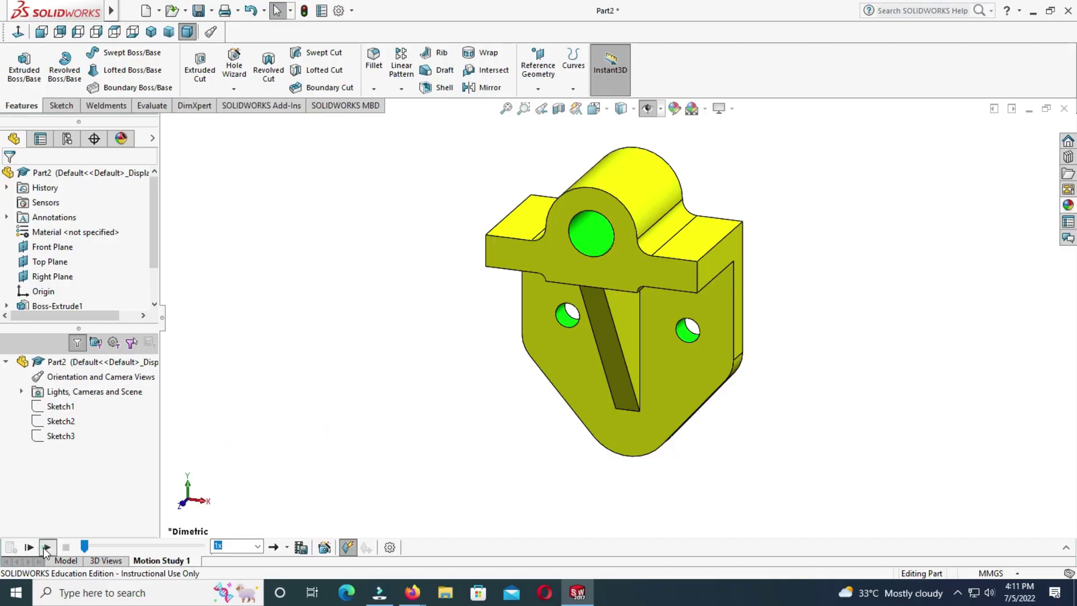
- Show the Exercise #53 title card, its dimensioned drawing and the yellow 3D bracket
left_click(44, 548)
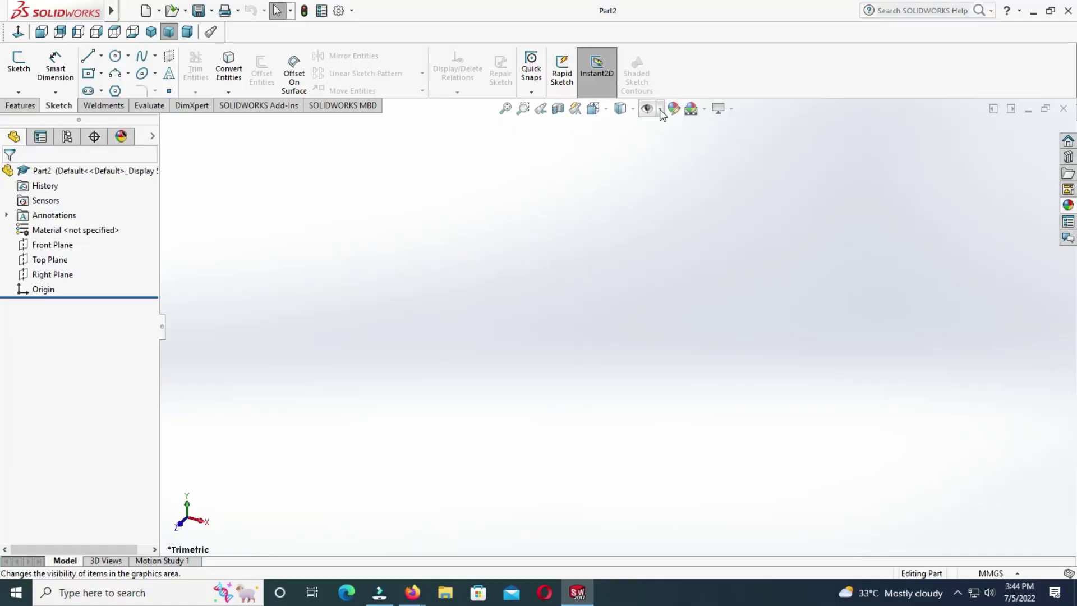
- Show the reference planes and start a sketch on the Front Plane
left_click(660, 108)
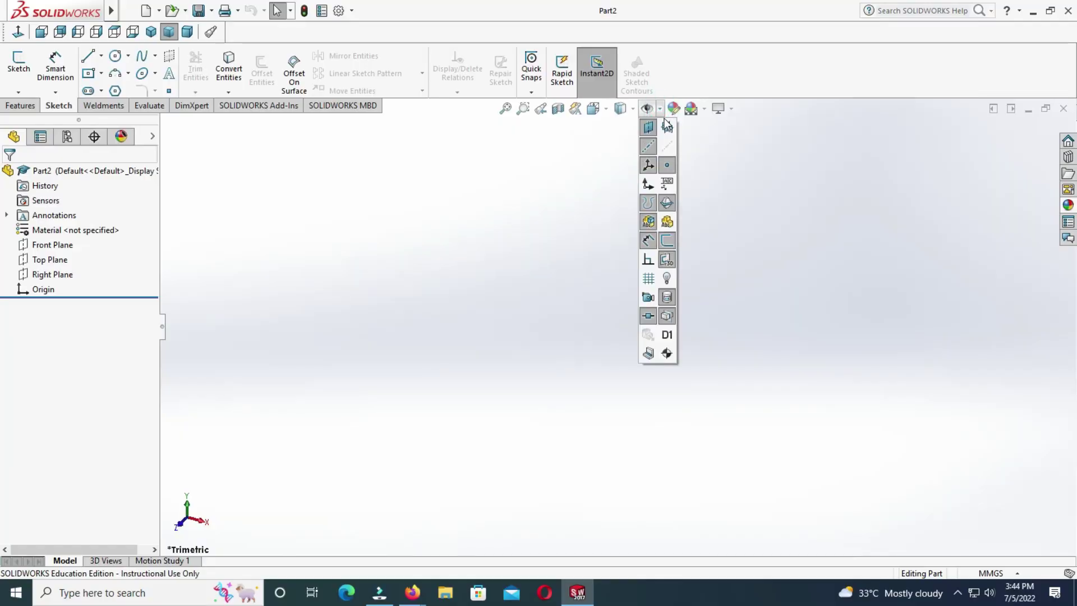
left_click(665, 252)
left_click(763, 170)
left_click(513, 207)
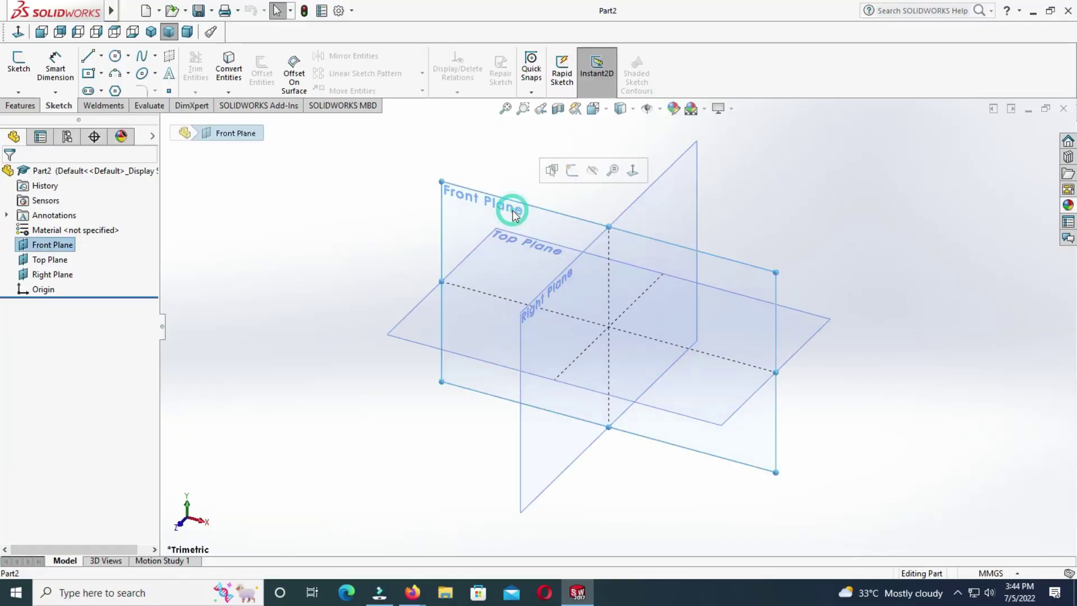
left_click(19, 61)
- Draw two concentric circles centred on the origin
left_click(115, 54)
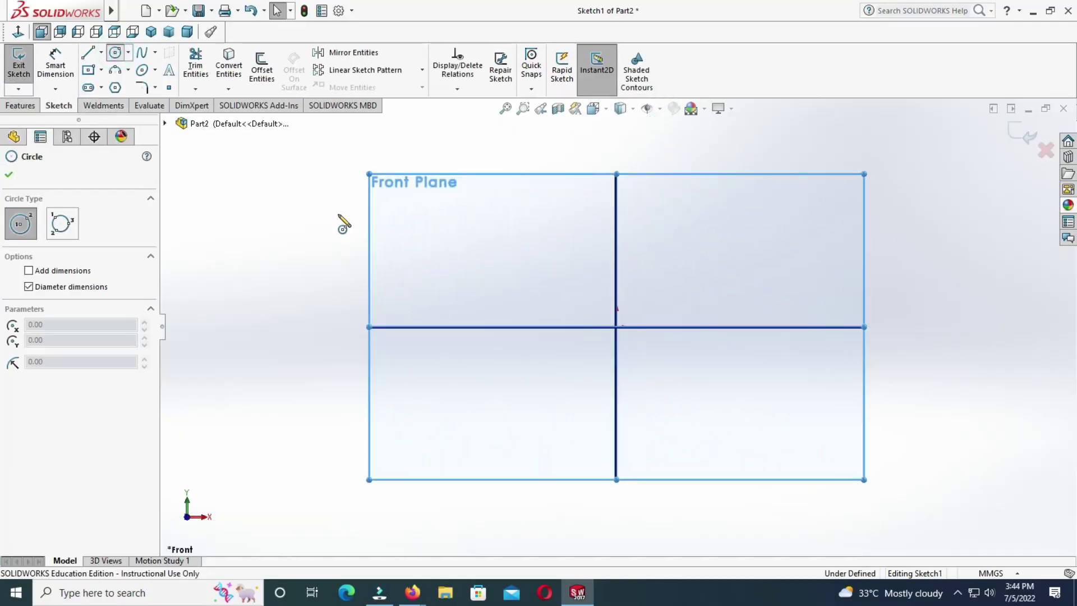
left_click(649, 110)
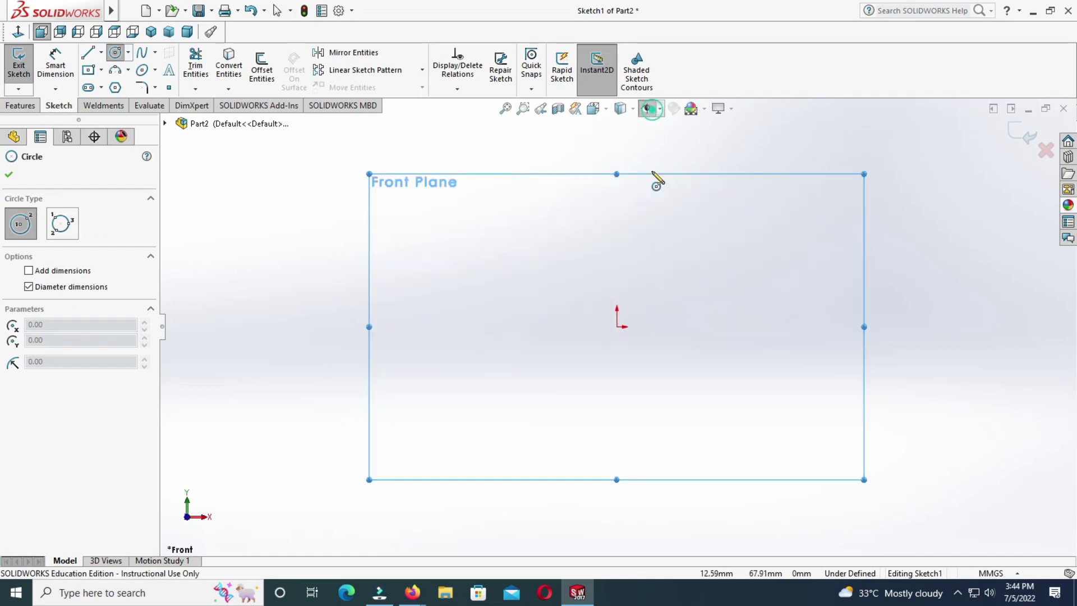
left_click(617, 326)
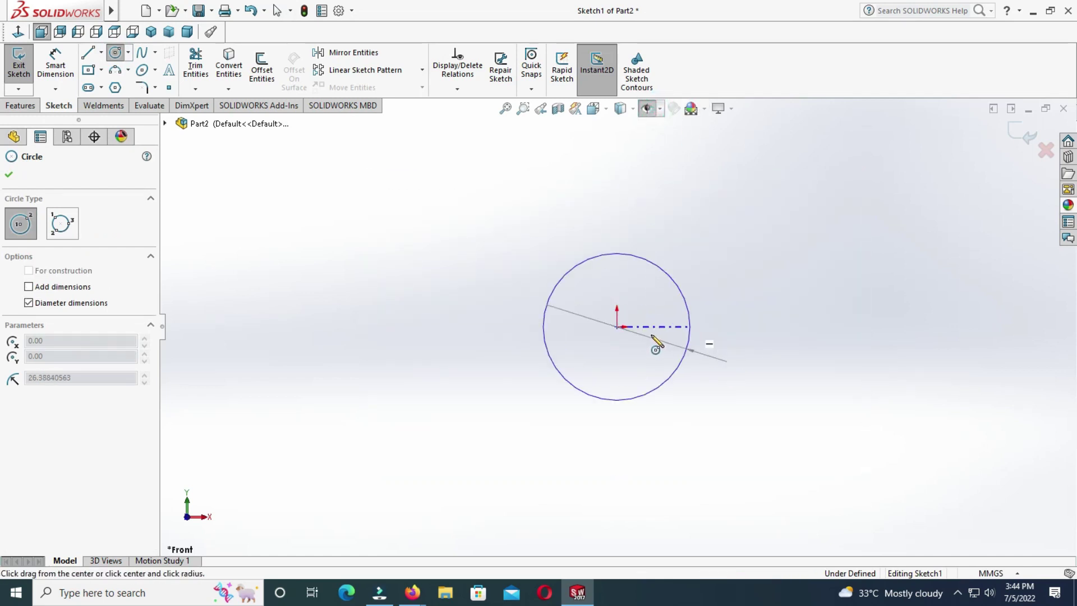
left_click(685, 308)
left_click(617, 326)
left_click(660, 311)
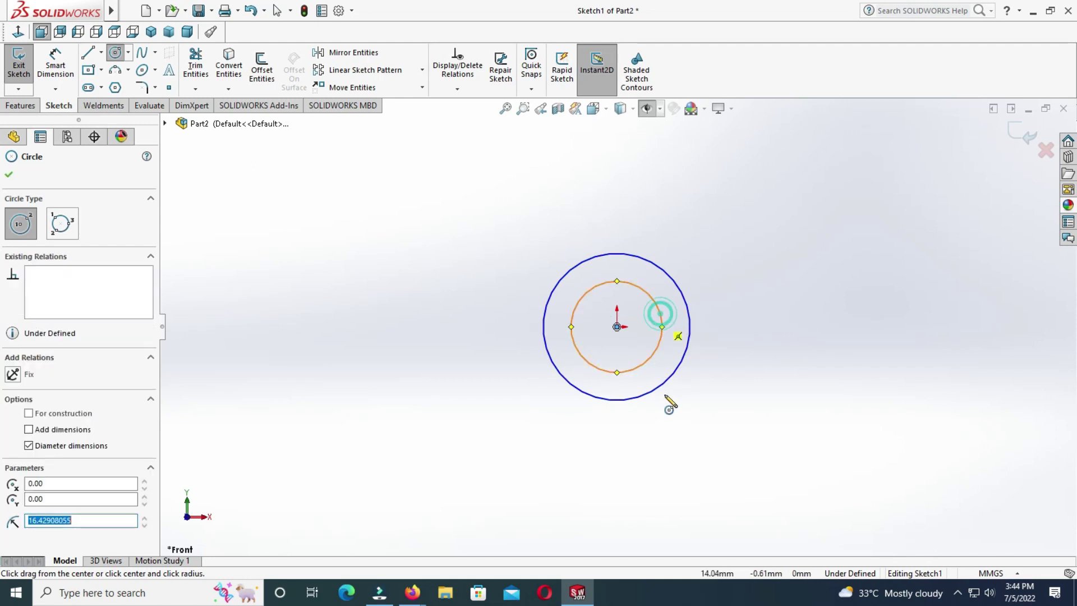
key("Escape")
- Dimension the outer circle to Ø38 and the inner circle to Ø19
left_click(56, 63)
left_click(640, 260)
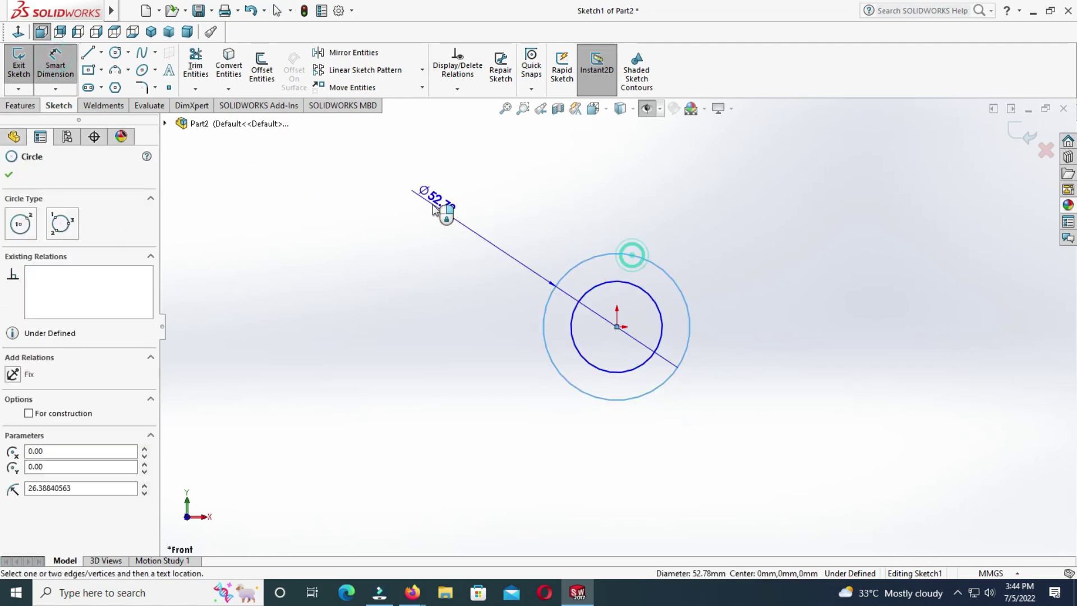
left_click(436, 210)
type("38")
key("Return")
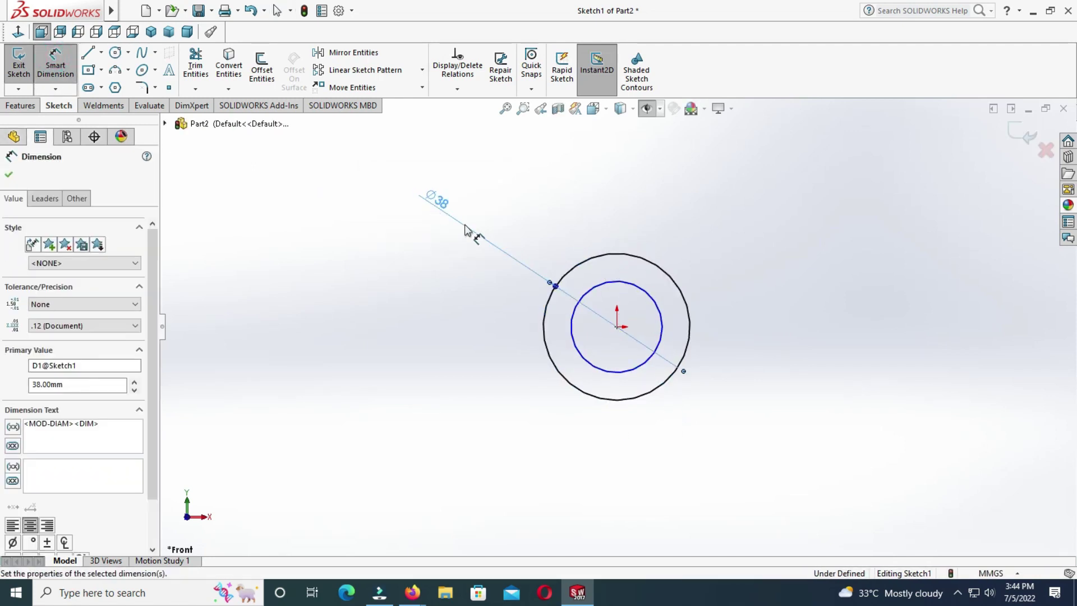
left_click(637, 293)
left_click(741, 262)
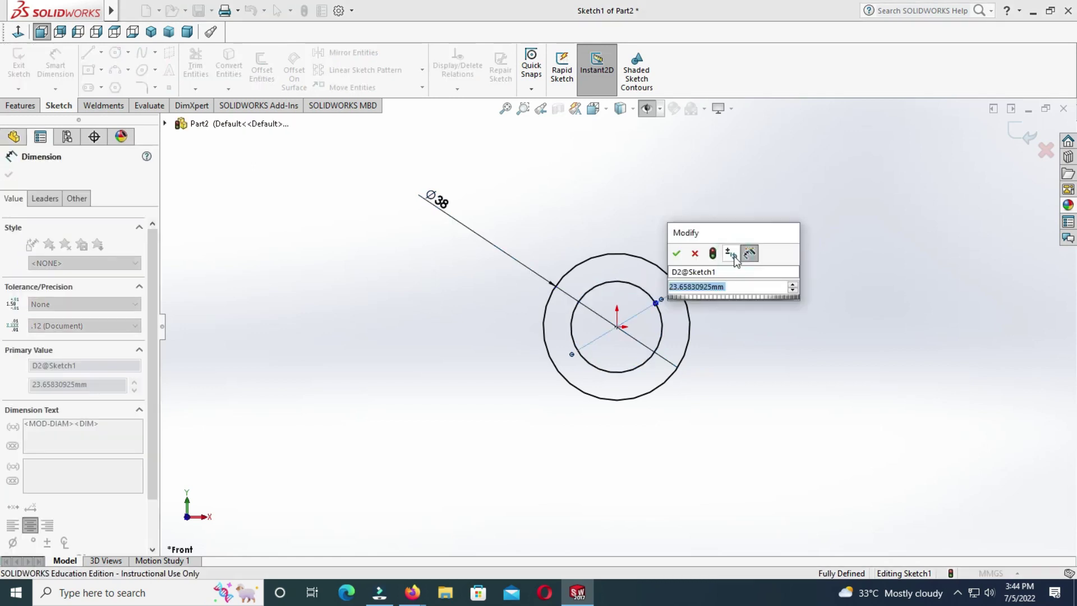
type("19")
key("Return")
key("Escape")
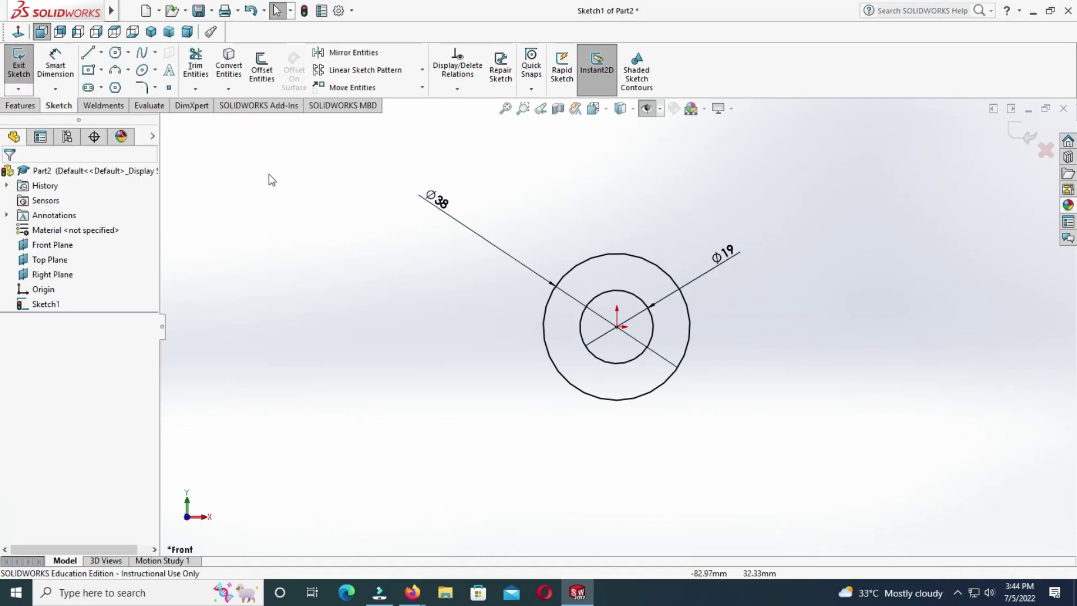
- Draw a vertical centerline from the origin straight downward
left_click(101, 52)
left_click(120, 76)
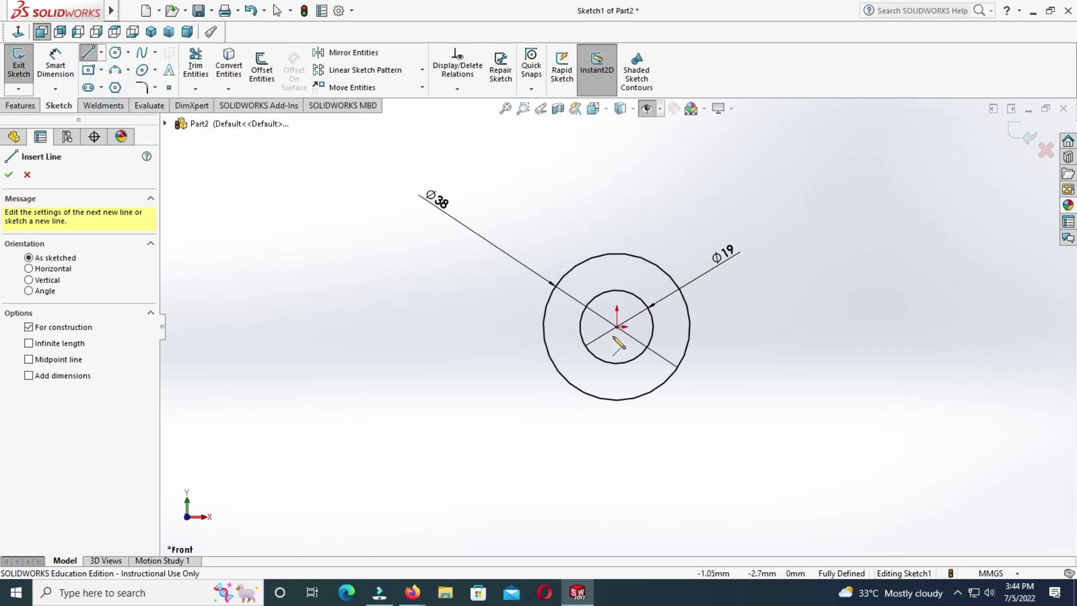
left_click(617, 327)
left_click(616, 499)
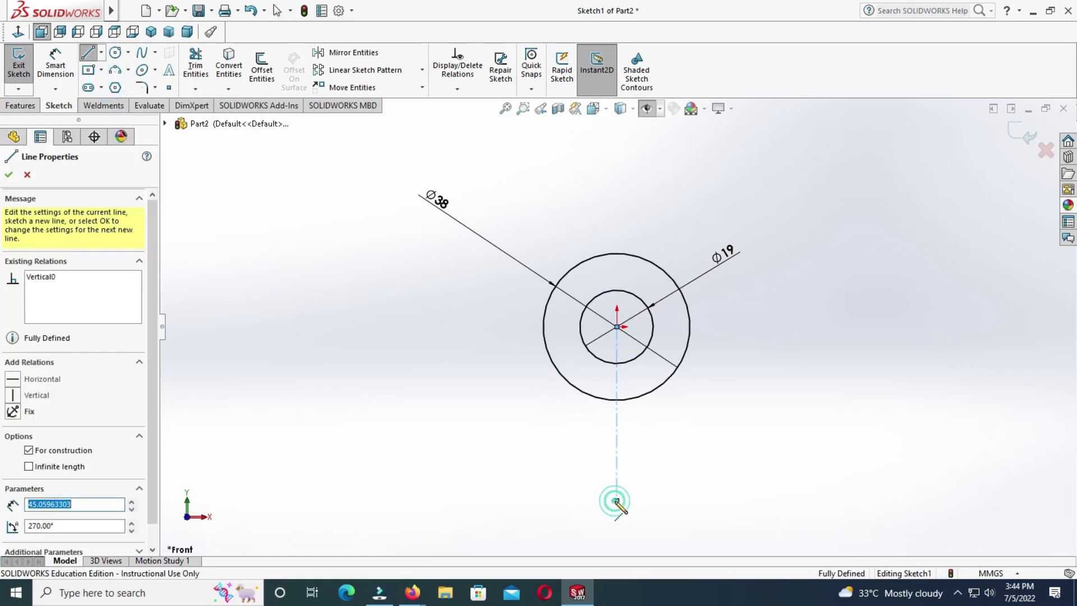
key("Escape")
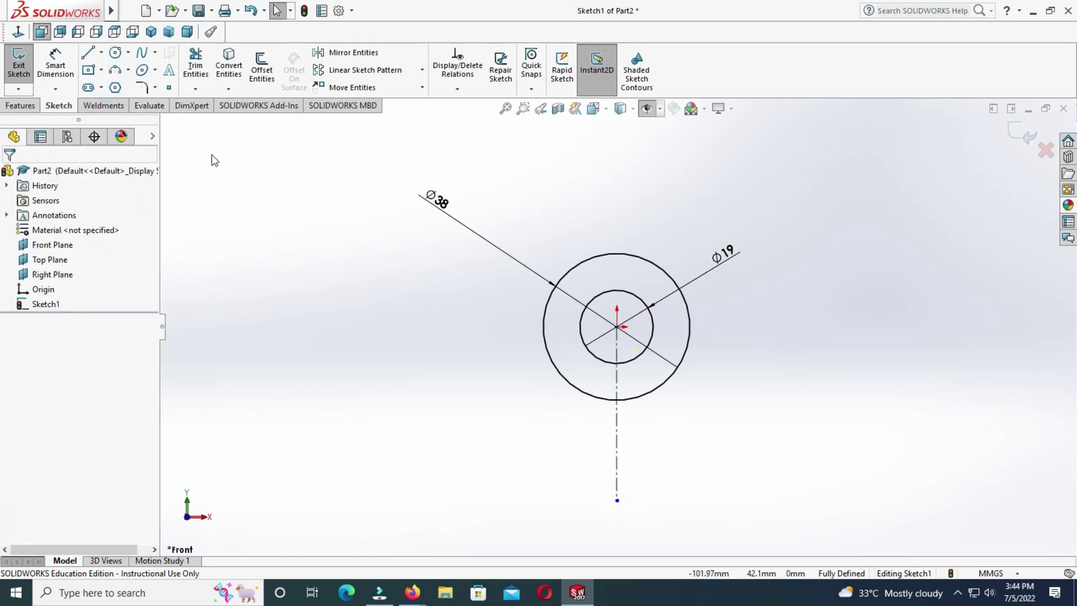
- Draw a horizontal midpoint line centred on the centerline below the circles
left_click(101, 53)
left_click(129, 99)
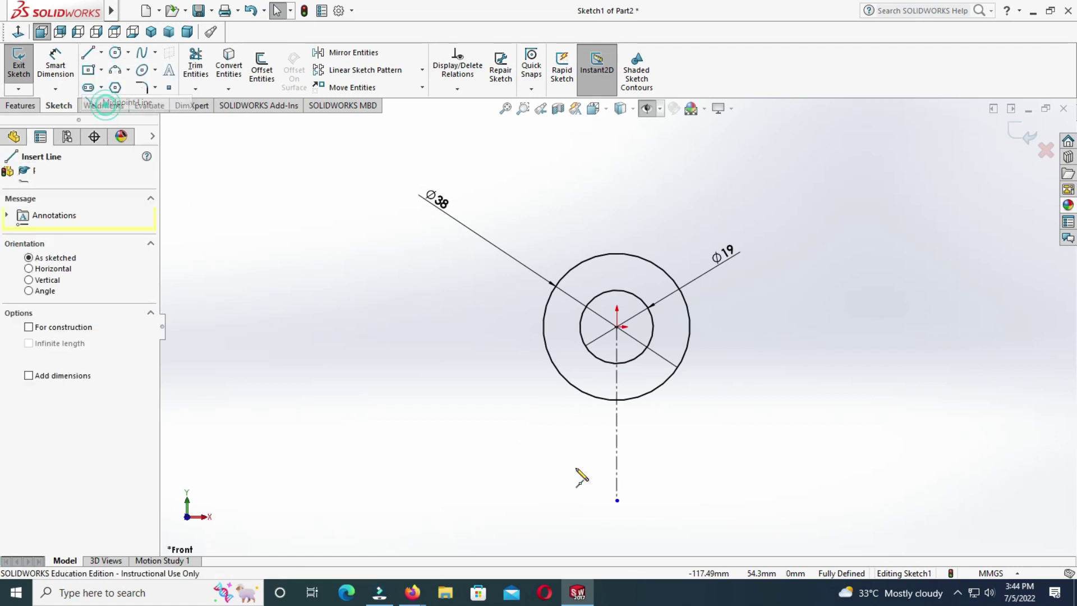
left_click(617, 447)
left_click(689, 446)
key("Escape")
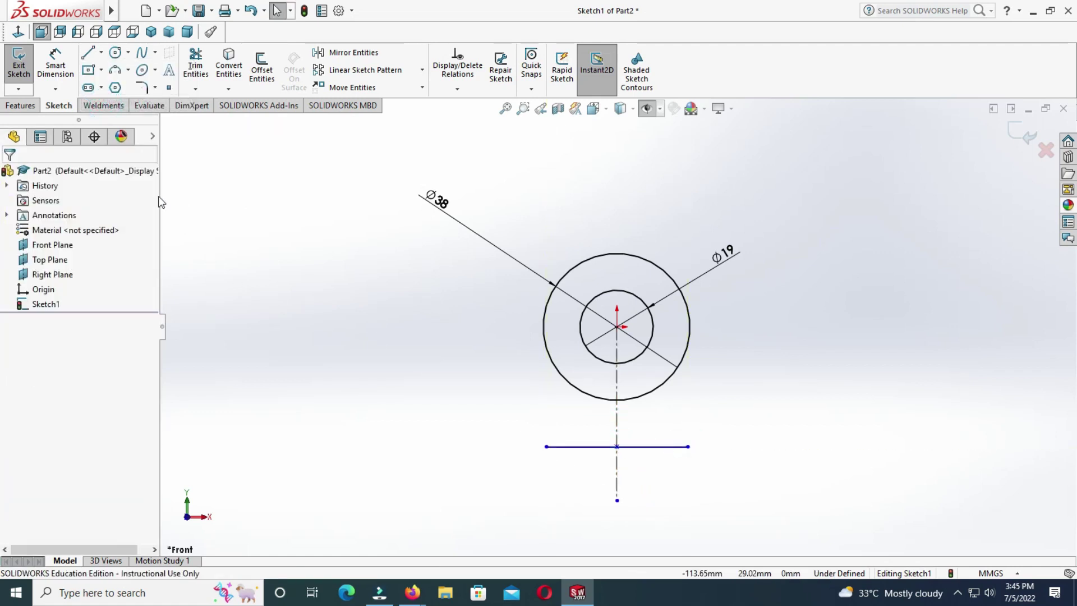
- Dimension the horizontal line to length 38, placed 22 below the origin
left_click(64, 70)
left_click(606, 446)
left_click(603, 471)
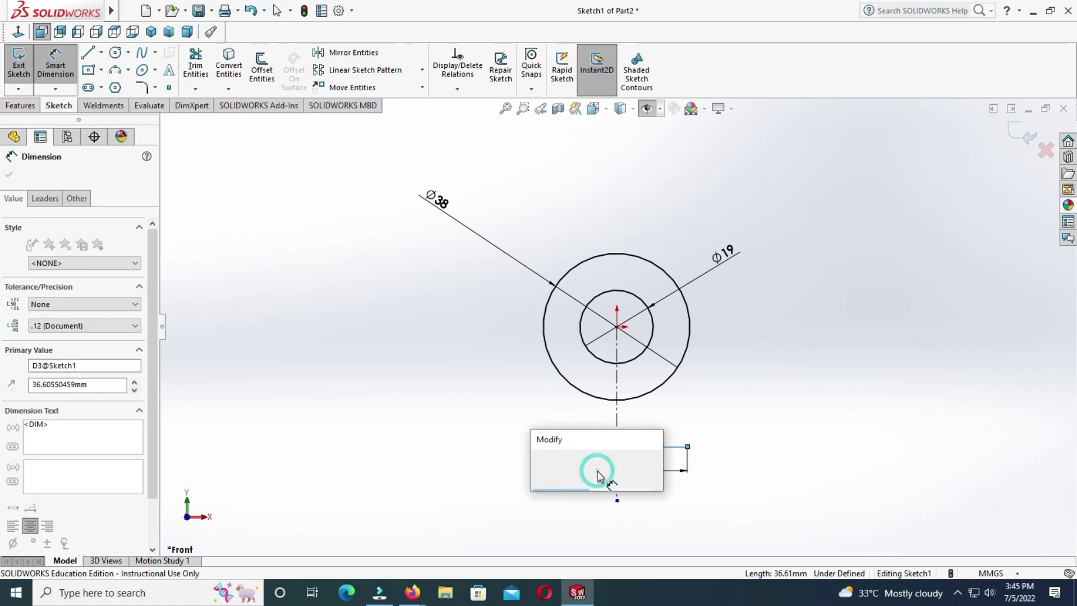
type("38")
key("Return")
key("Escape")
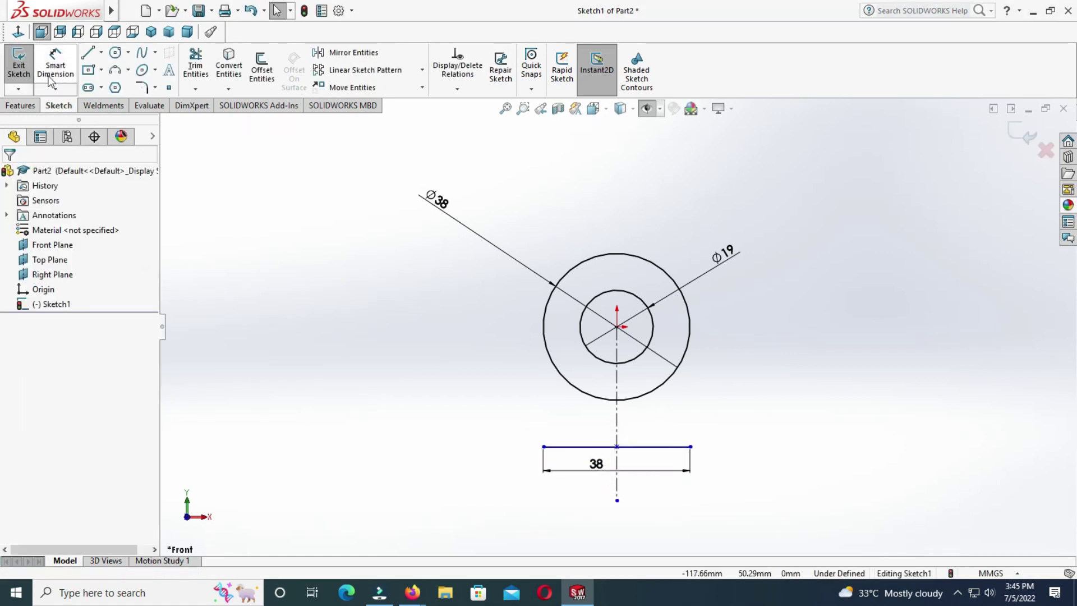
left_click(50, 80)
left_click(600, 447)
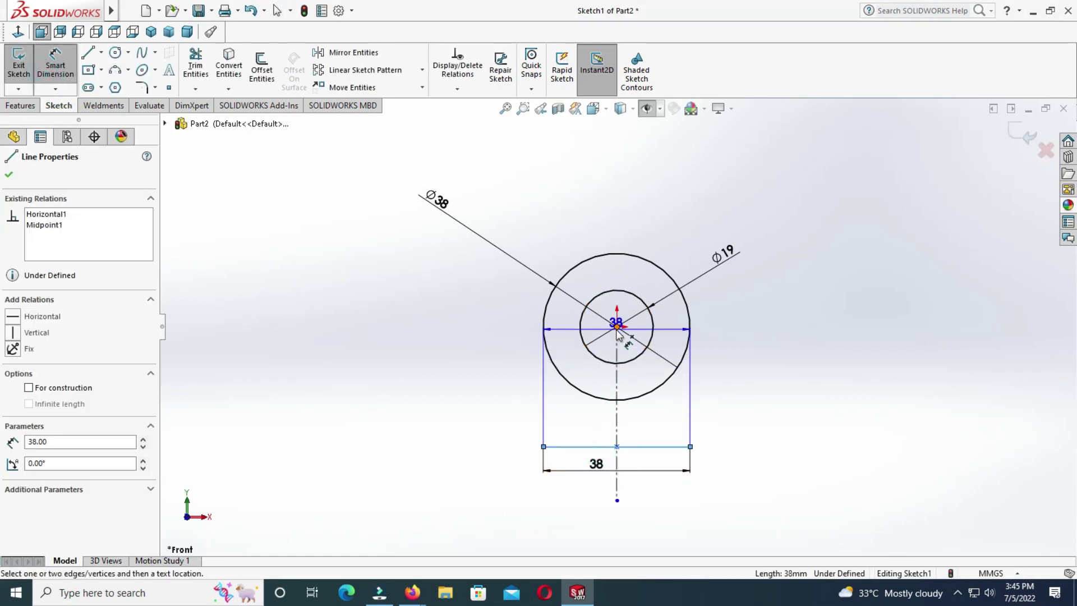
left_click(617, 329)
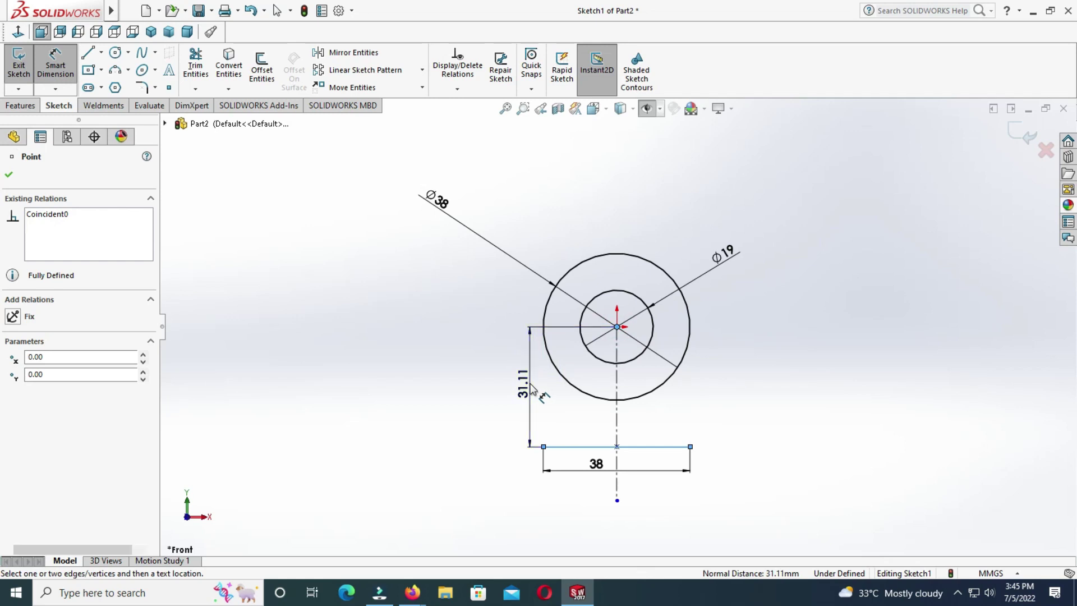
left_click(532, 387)
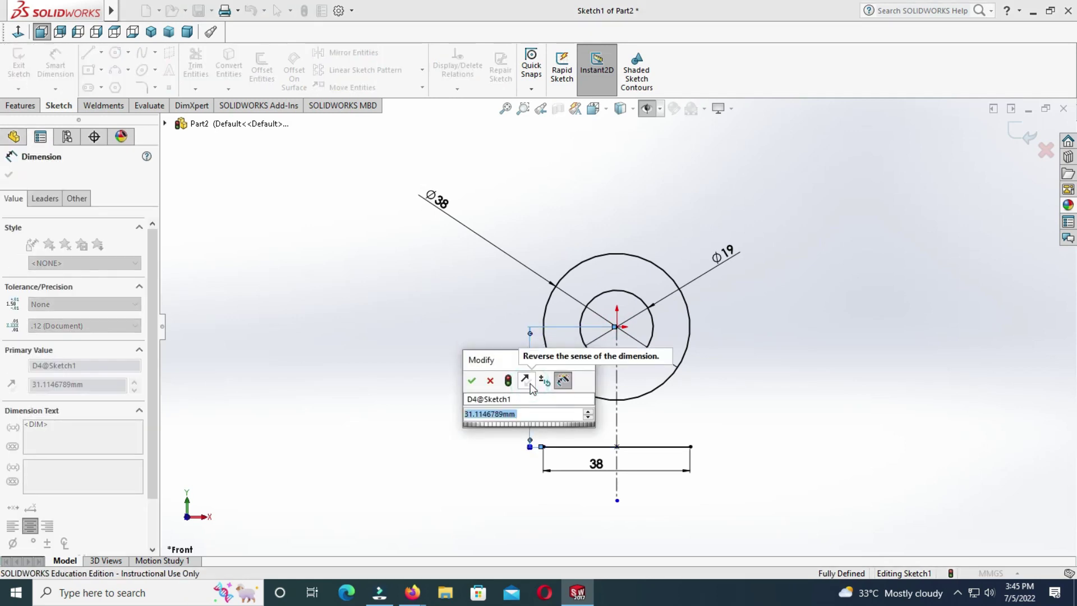
type("22")
key("Return")
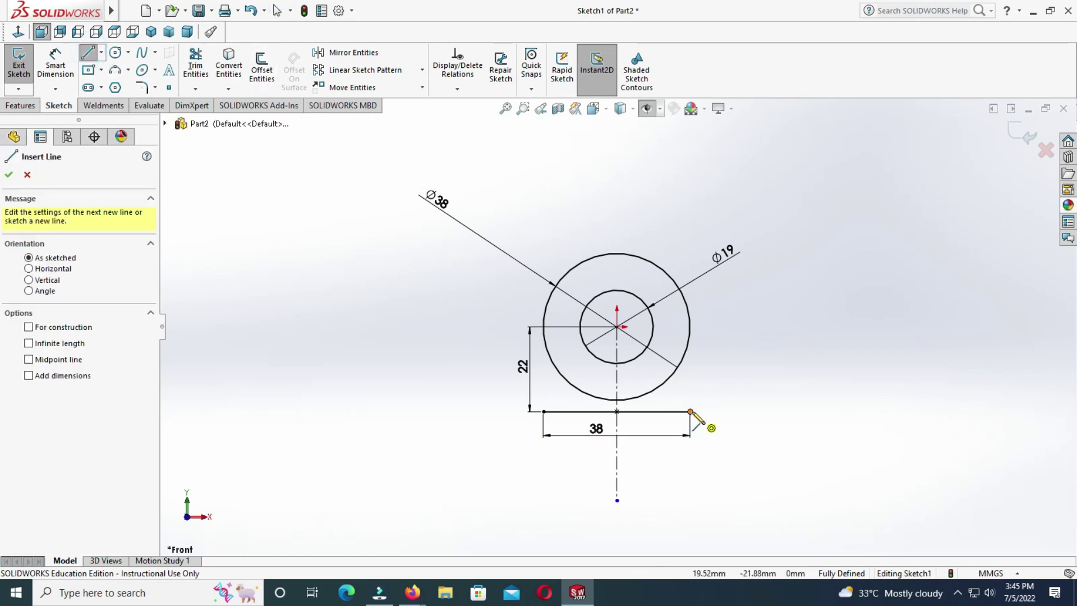
- Draw a horizontal line to the right, its end 44 from the centerline
left_click(691, 393)
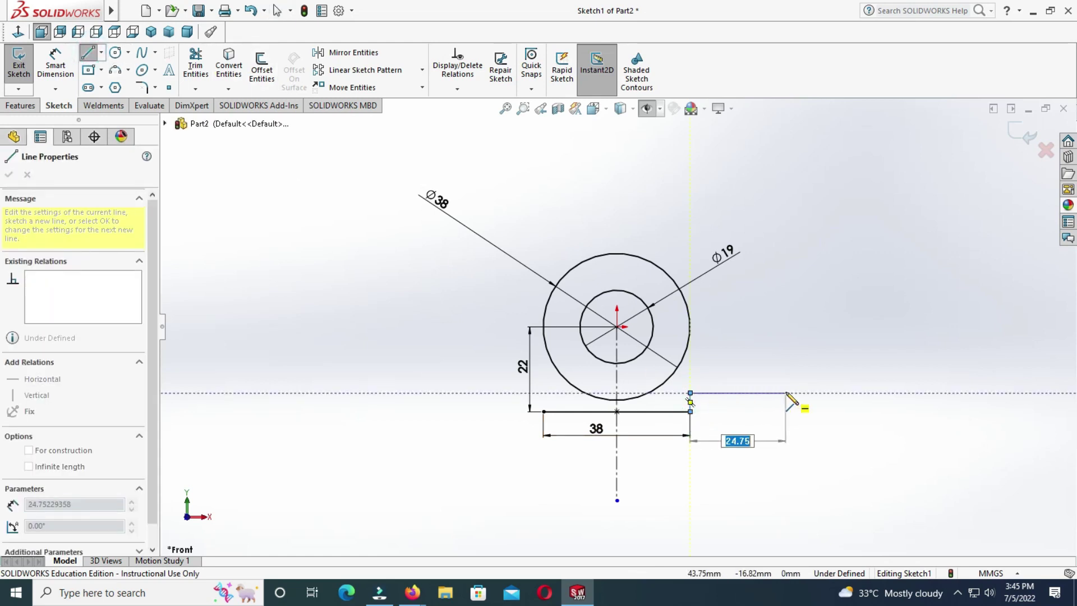
left_click(786, 393)
key("Escape")
left_click(56, 62)
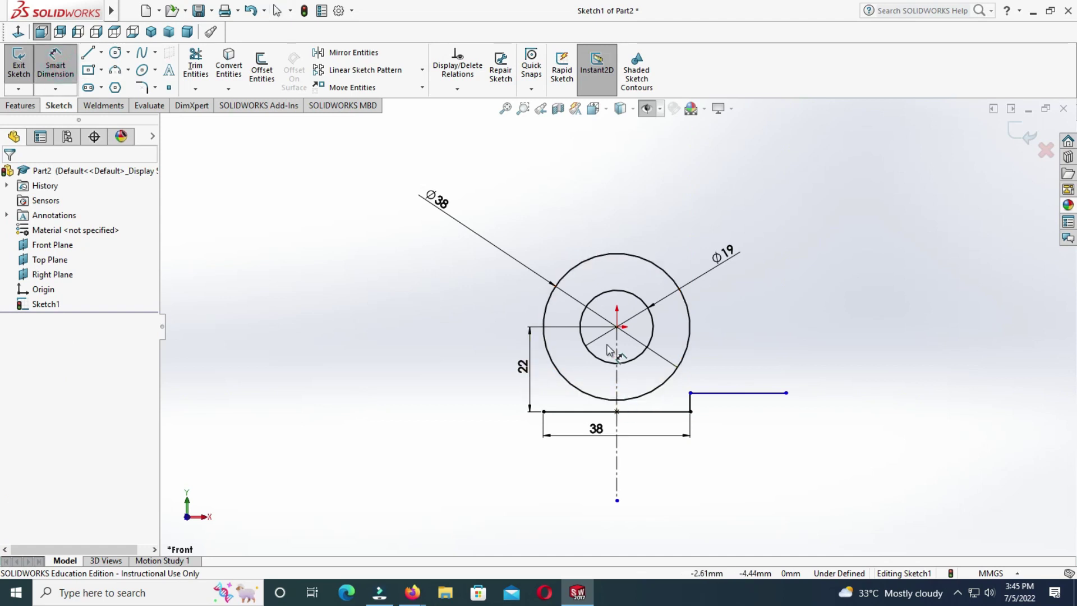
left_click(632, 353)
left_click(786, 393)
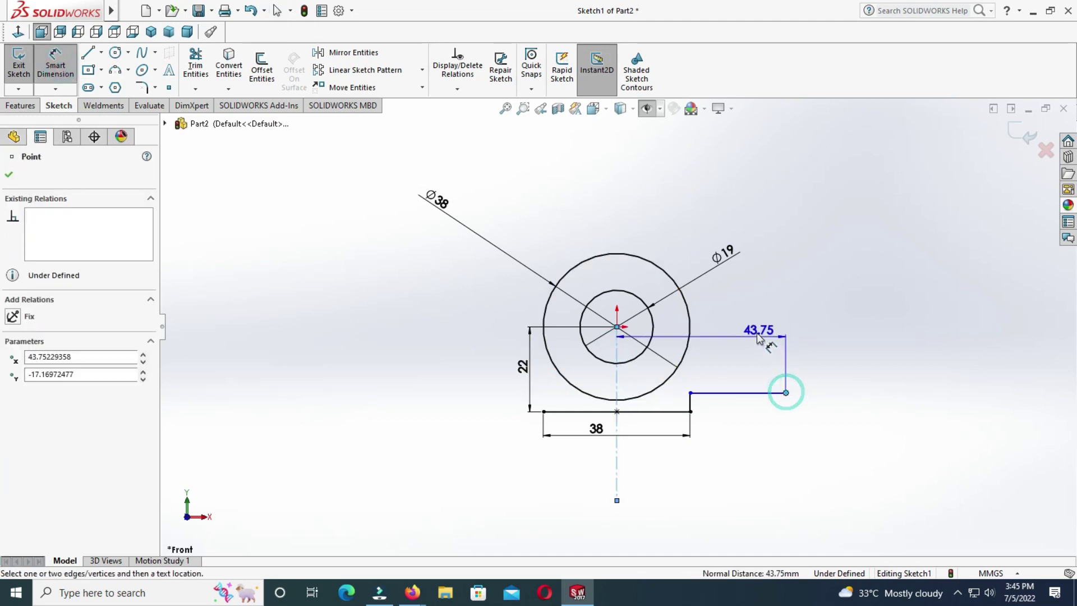
left_click(739, 328)
type("44")
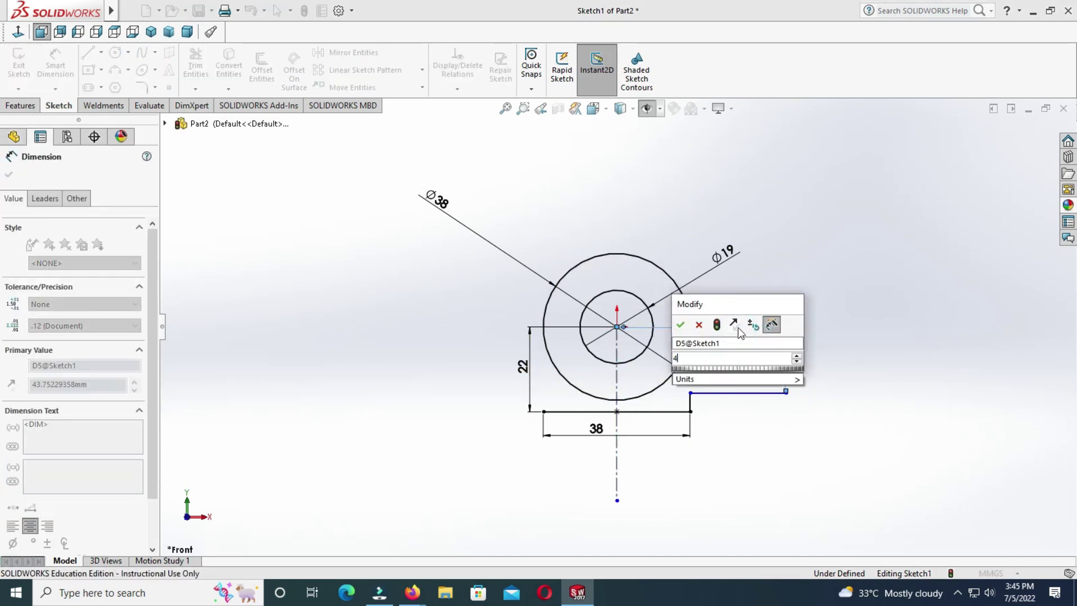
key("Return")
left_click(51, 75)
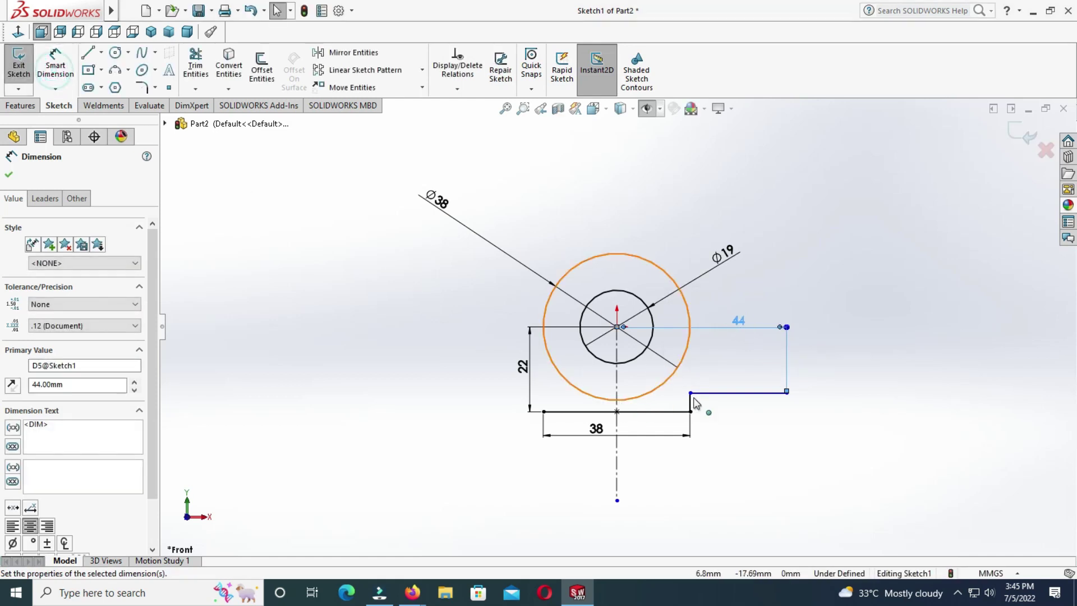
- Set the short vertical step line's height to 3
scroll(709, 409, "down", 2)
key("Escape")
key("Return")
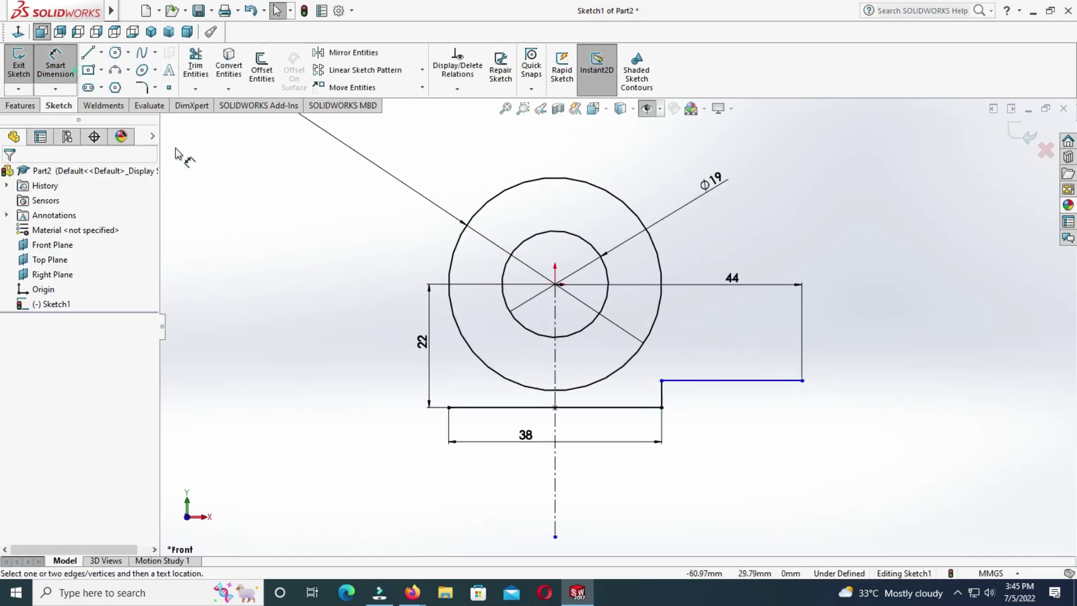
left_click(662, 400)
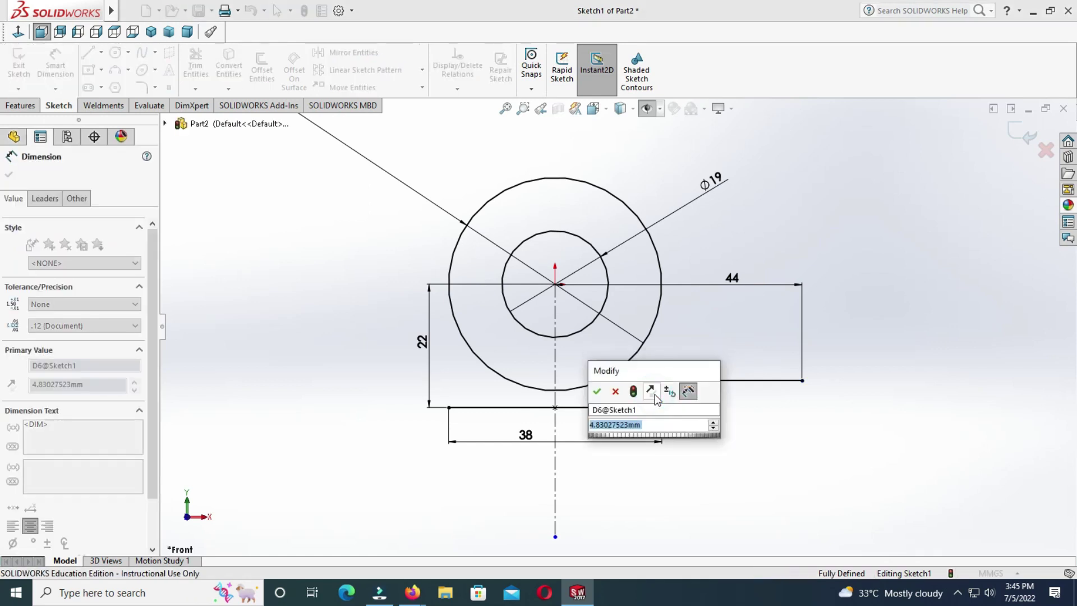
type("3")
key("Return")
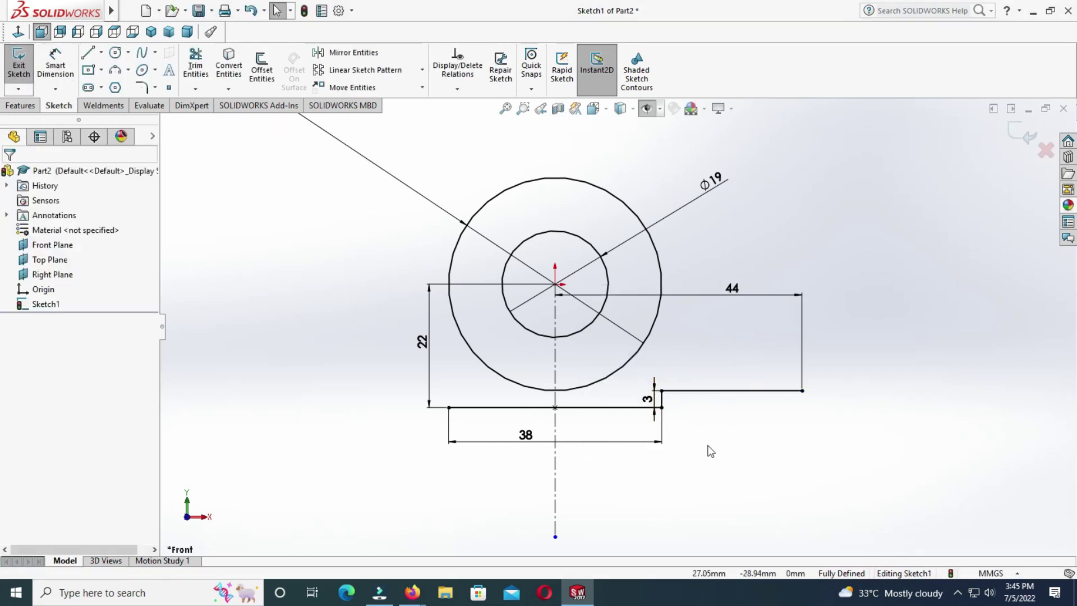
scroll(714, 443, "down", 3)
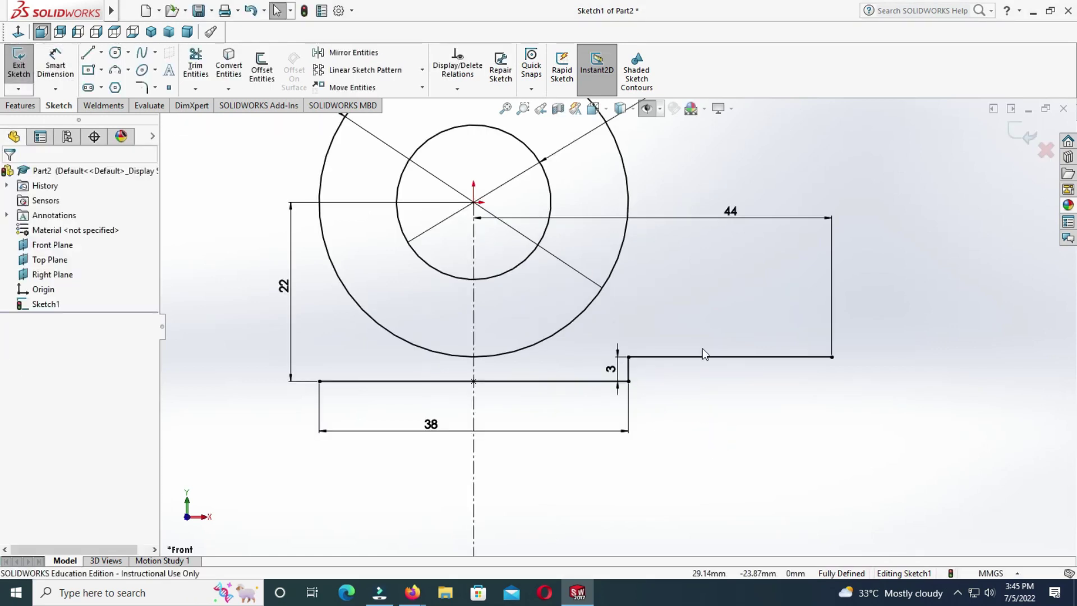
- Draw the tab's right edge and a top edge ending on the outer circle
left_click(88, 53)
left_click(832, 357)
left_click(831, 232)
left_click(629, 234)
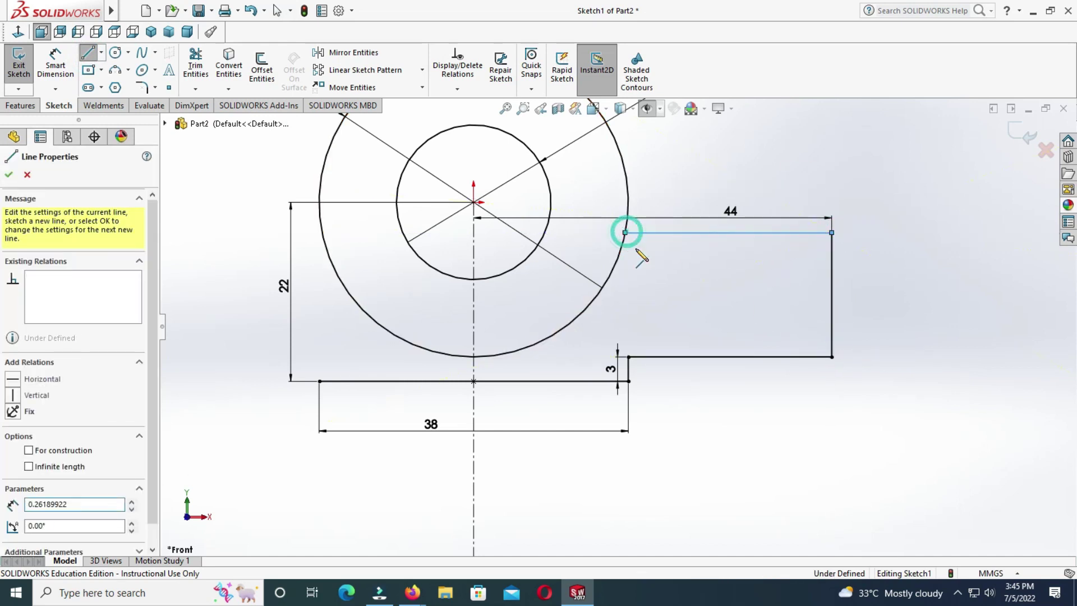
key("Escape")
- Dimension the tab's right edge height to 13
left_click(55, 64)
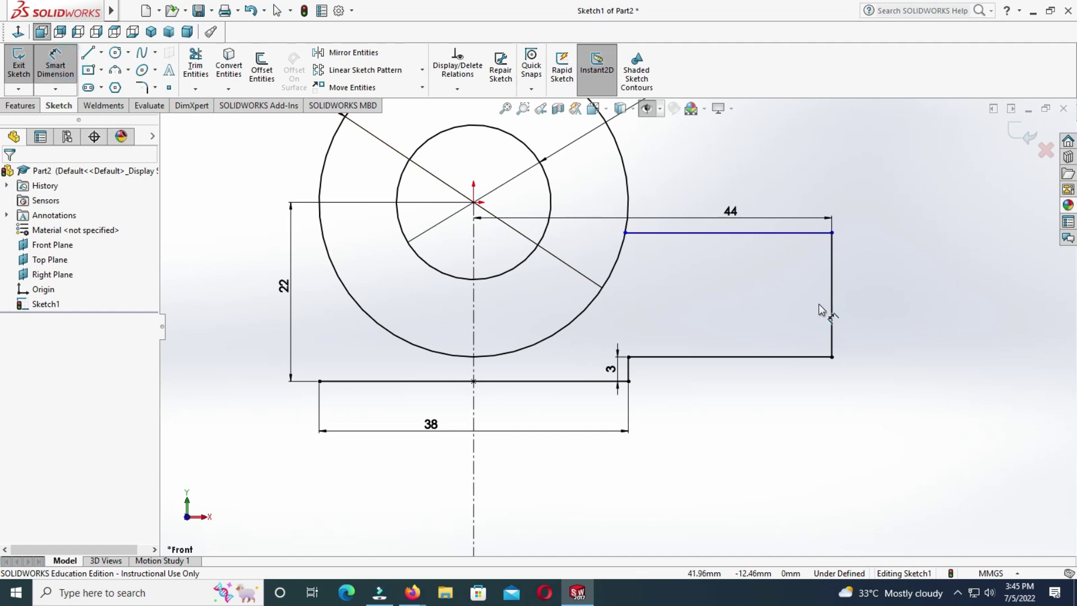
left_click(836, 324)
left_click(923, 298)
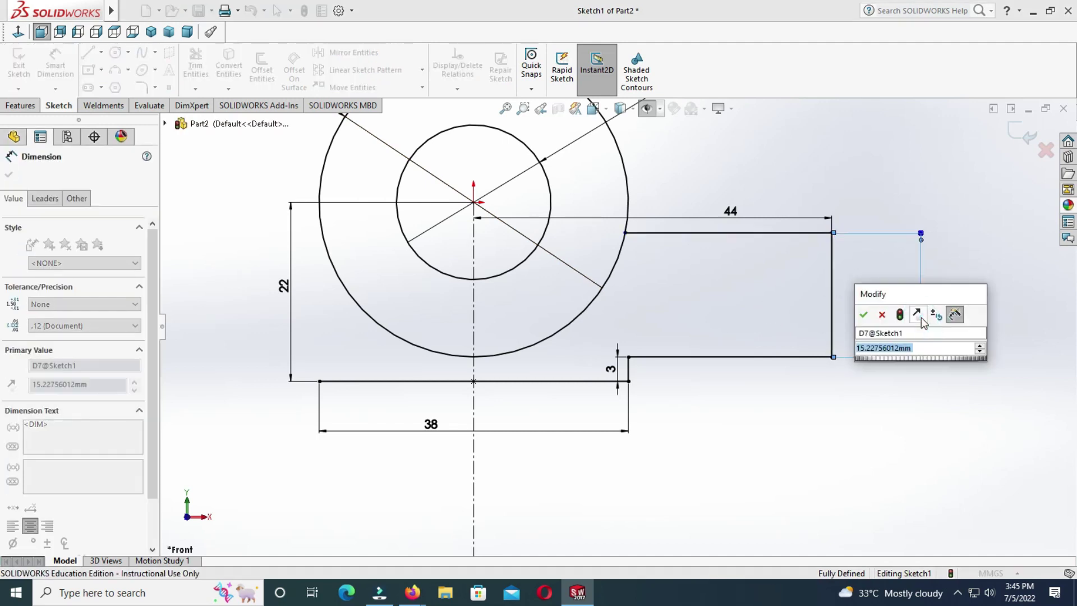
type("13")
key("Return")
key("Escape")
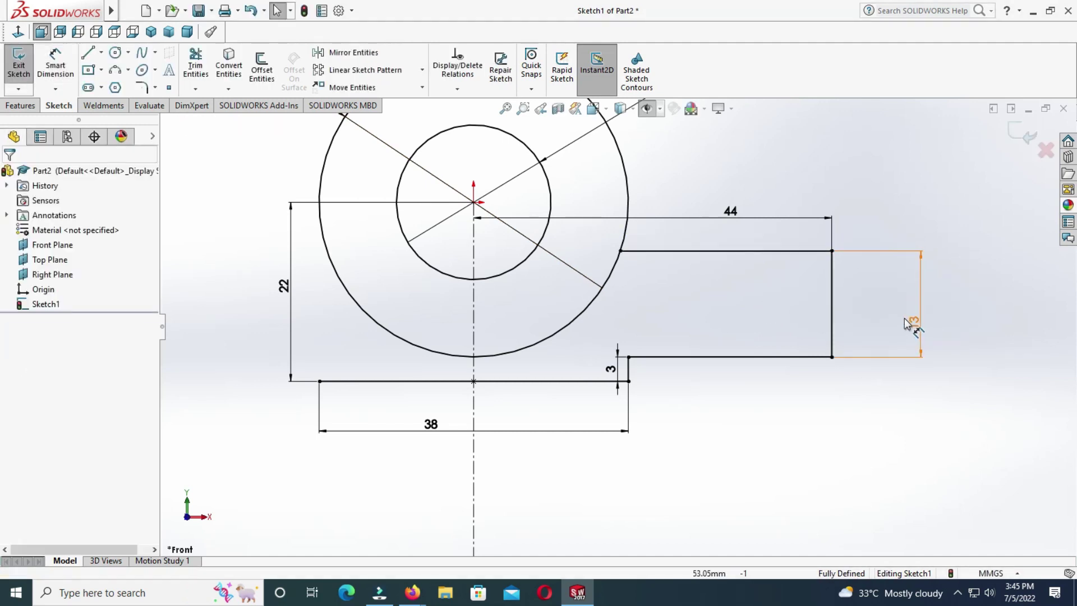
- Draw a three-point arc across the step corner
key("f")
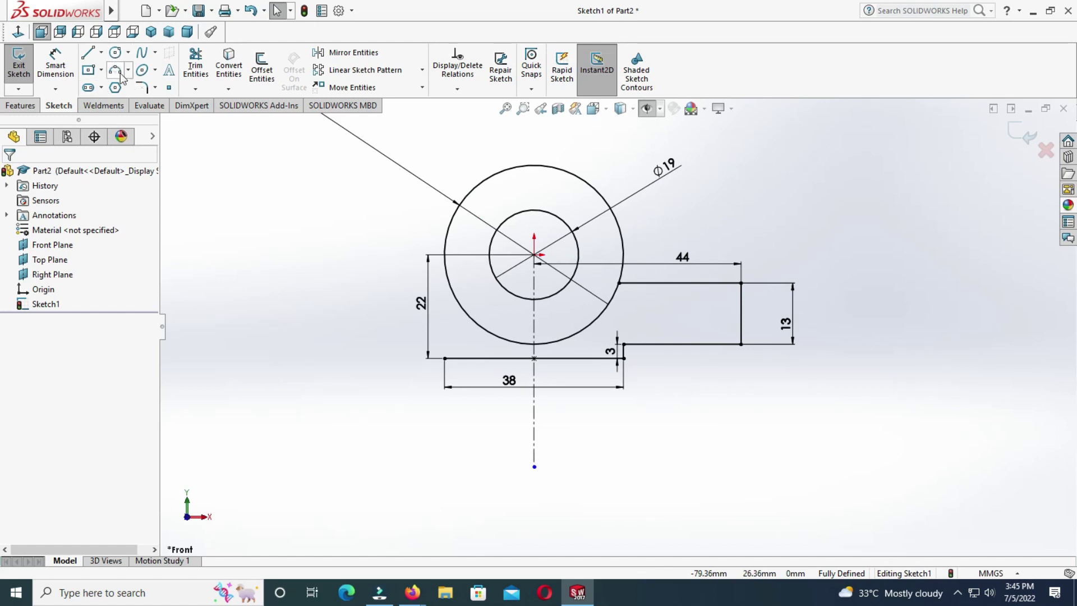
left_click(117, 72)
scroll(625, 340, "down", 4)
scroll(625, 339, "down", 3)
left_click(540, 344)
left_click(601, 281)
scroll(571, 299, "down", 2)
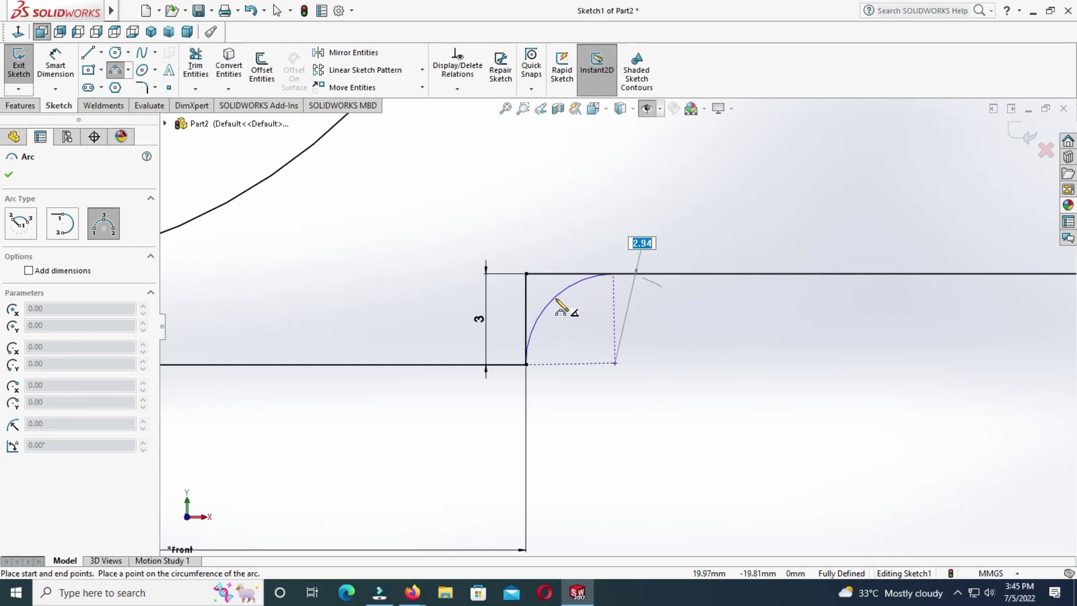
left_click(556, 298)
key("Escape")
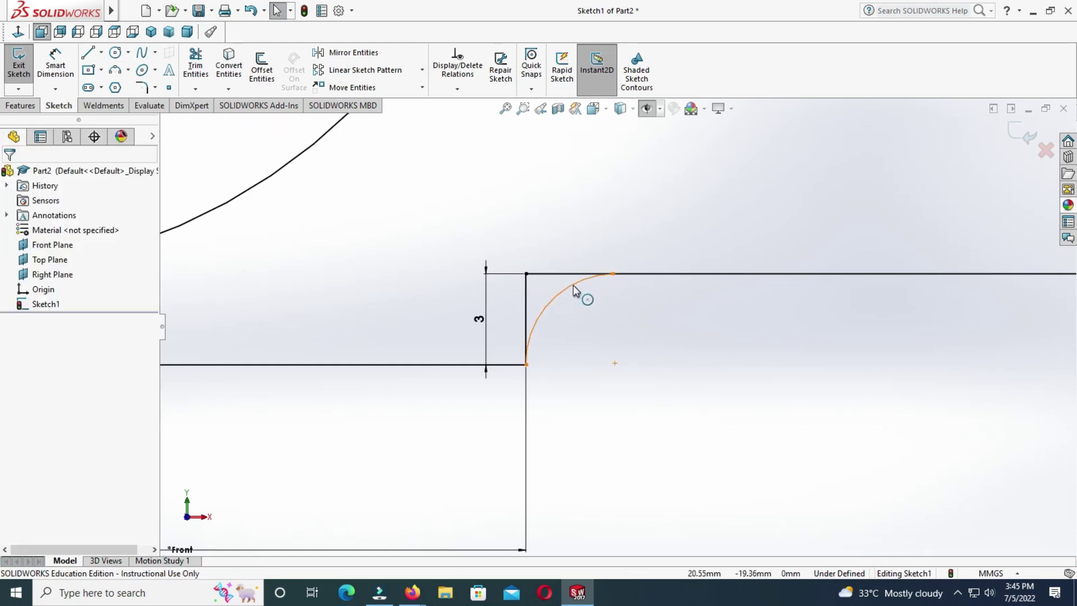
- Make the corner arc tangent to its adjoining line and give it radius 3
left_click(575, 290)
left_click(624, 273, "ctrl")
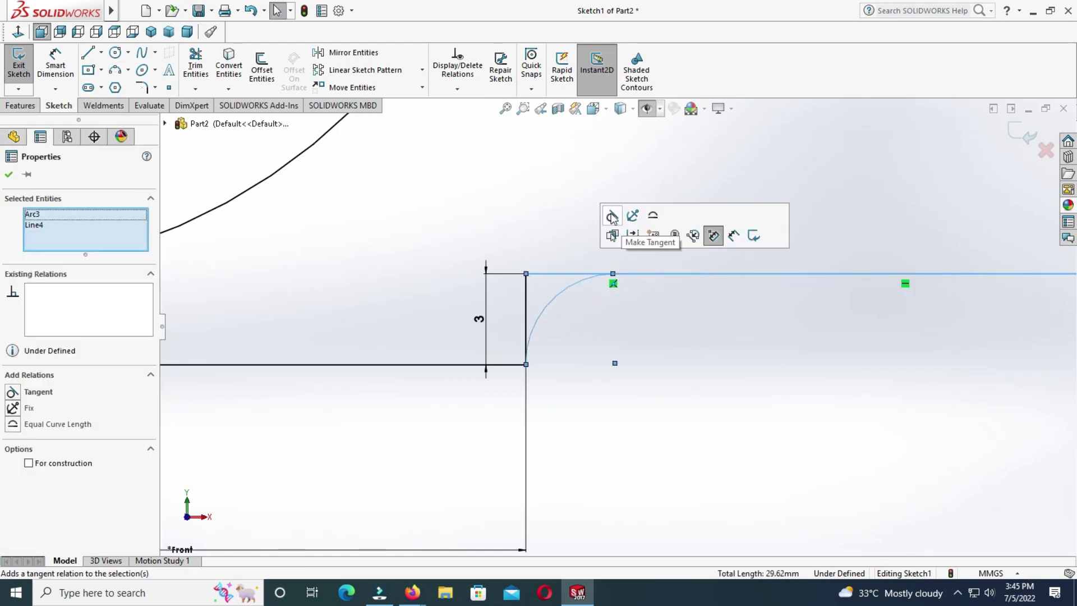
left_click(613, 218)
left_click(54, 63)
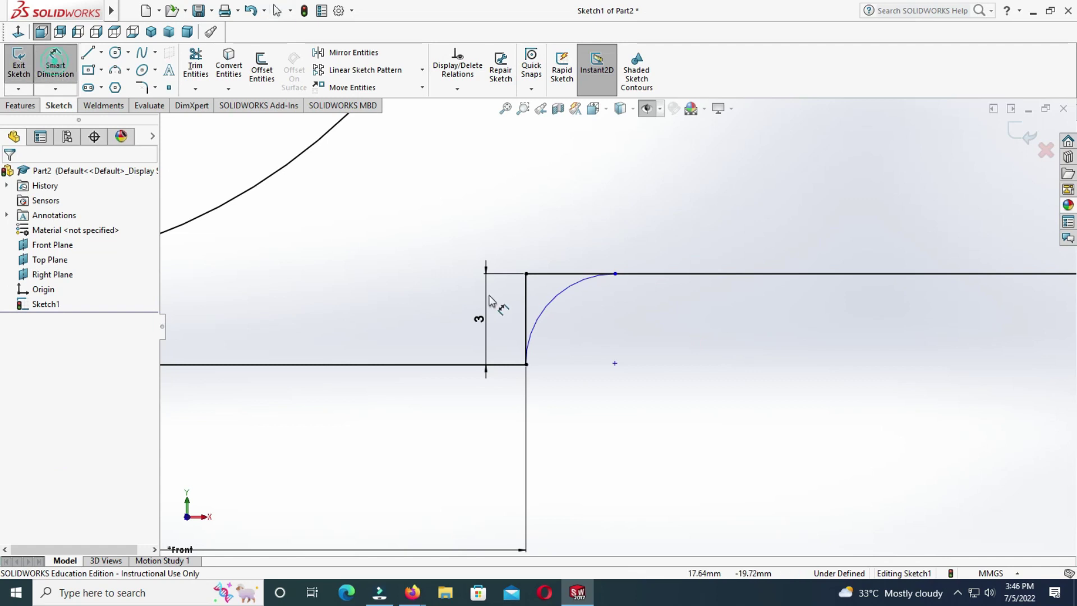
left_click(553, 303)
left_click(591, 349)
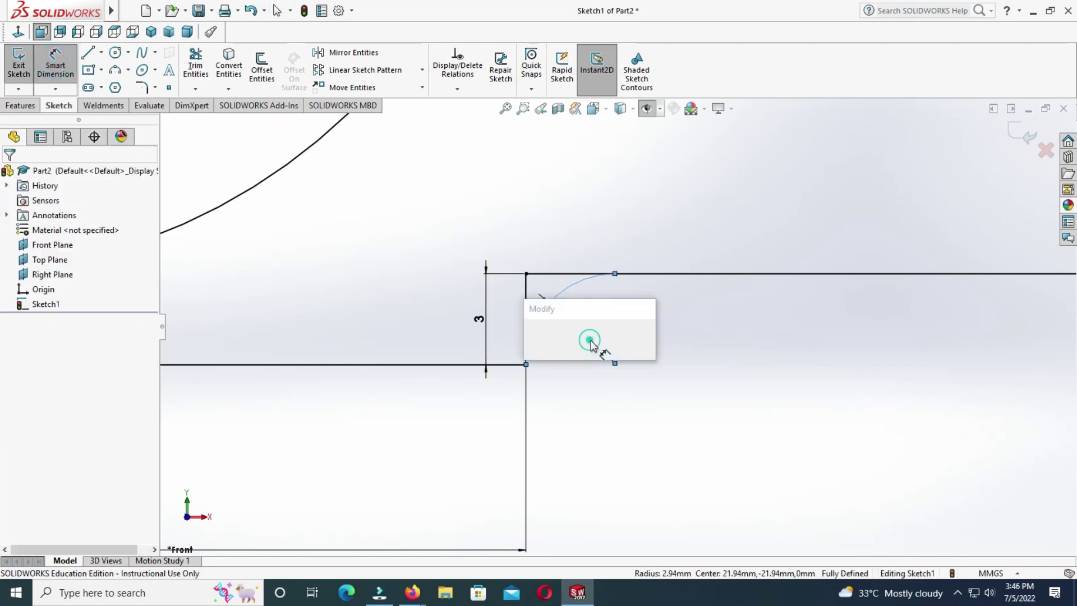
type("3")
key("Return")
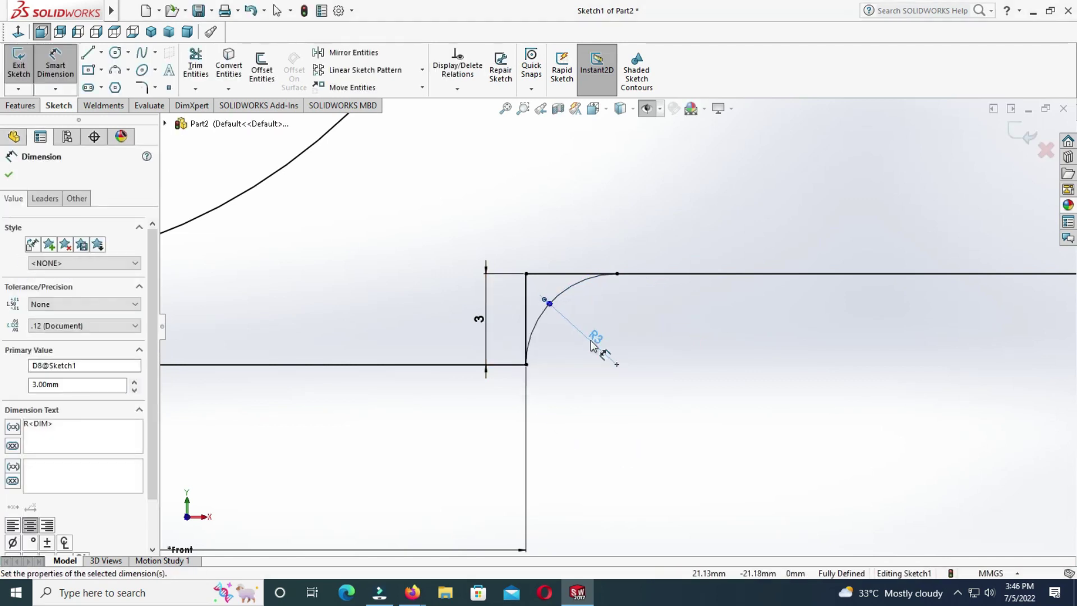
key("Escape")
- Try a distance dimension between the corner arc's endpoints, then dismiss it
left_click(195, 70)
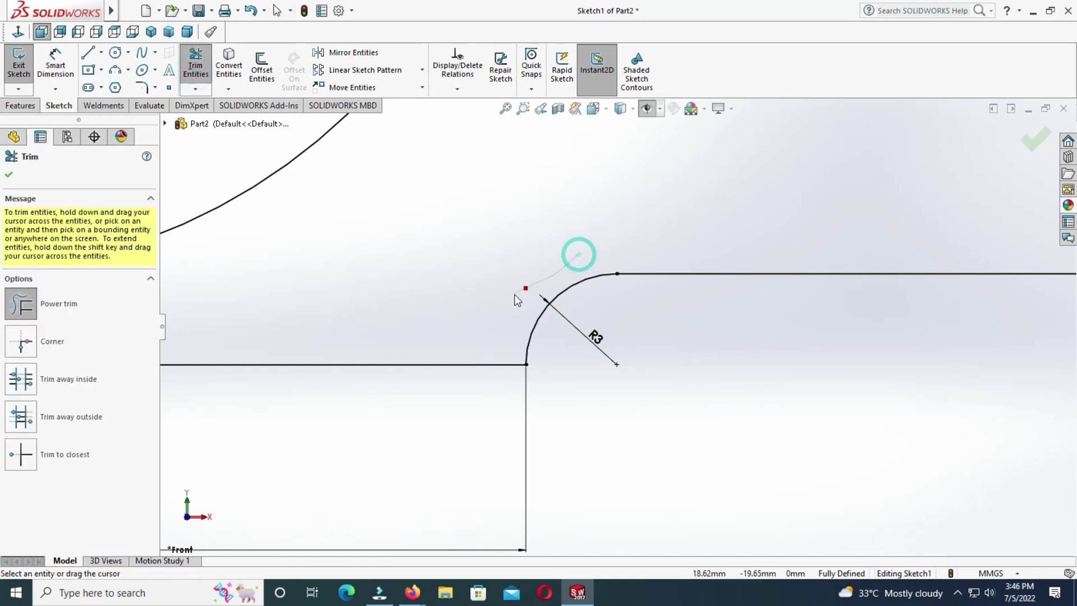
left_click(56, 64)
left_click(623, 276)
left_click(528, 366)
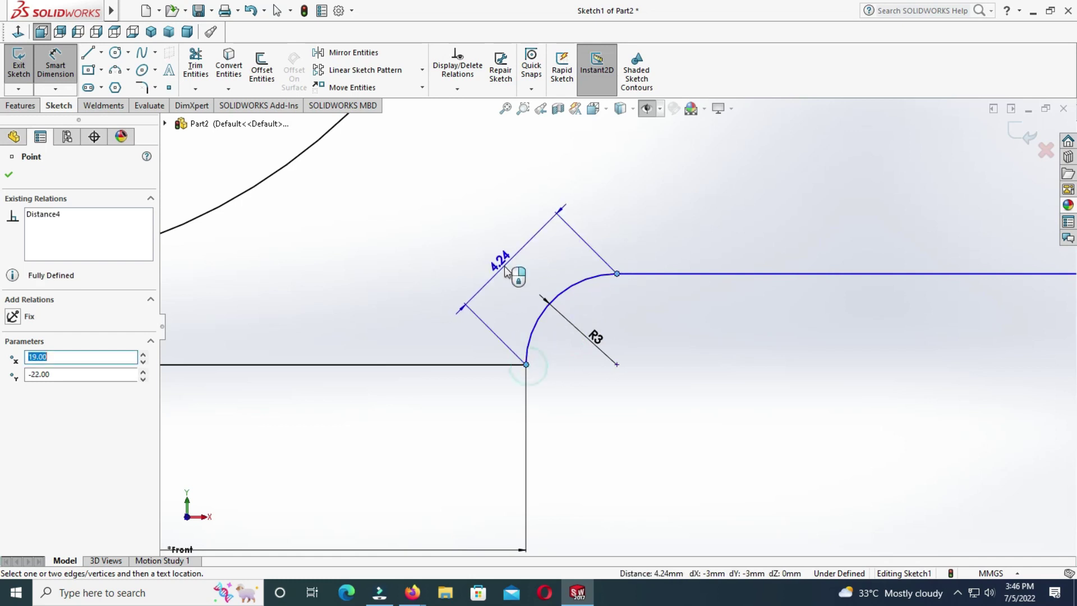
left_click(488, 300)
left_click(435, 295)
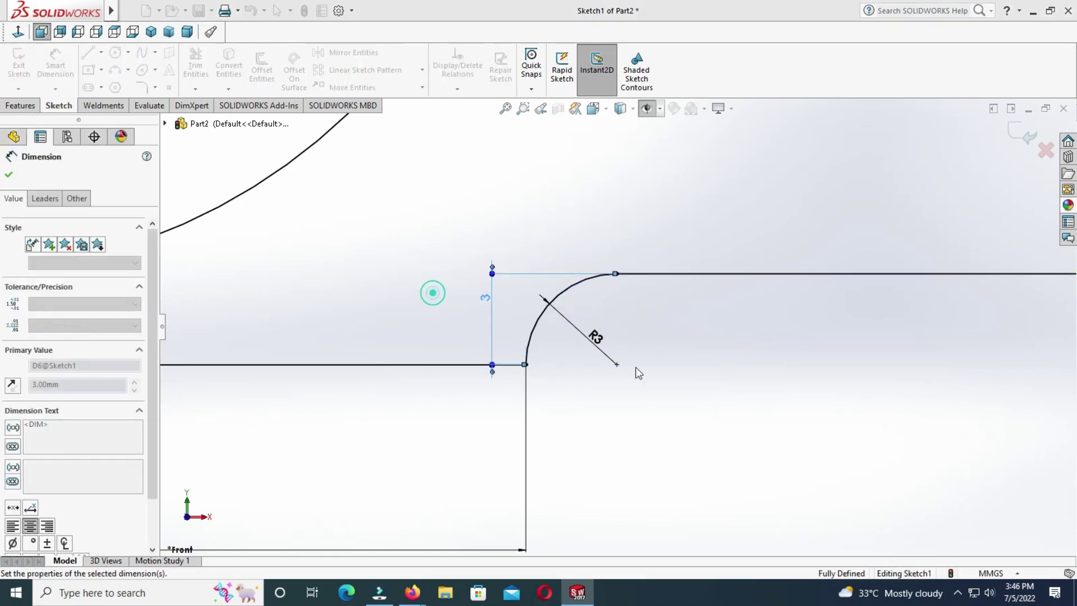
scroll(656, 367, "up", 5)
key("Escape")
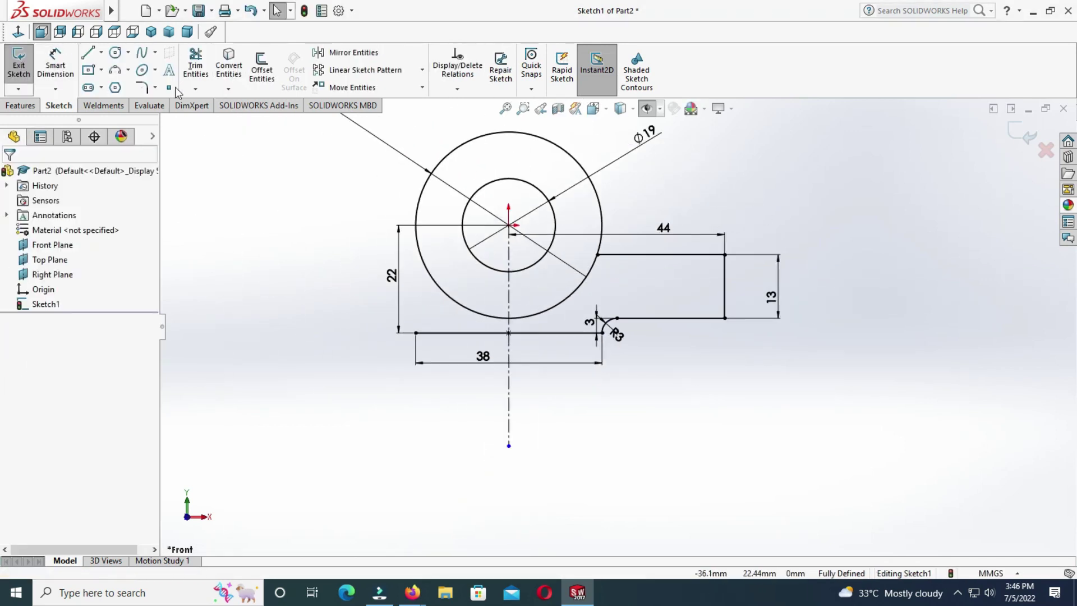
- Draw a three-point arc from the outer circle to the tab's top edge
left_click(115, 70)
scroll(622, 249, "down", 3)
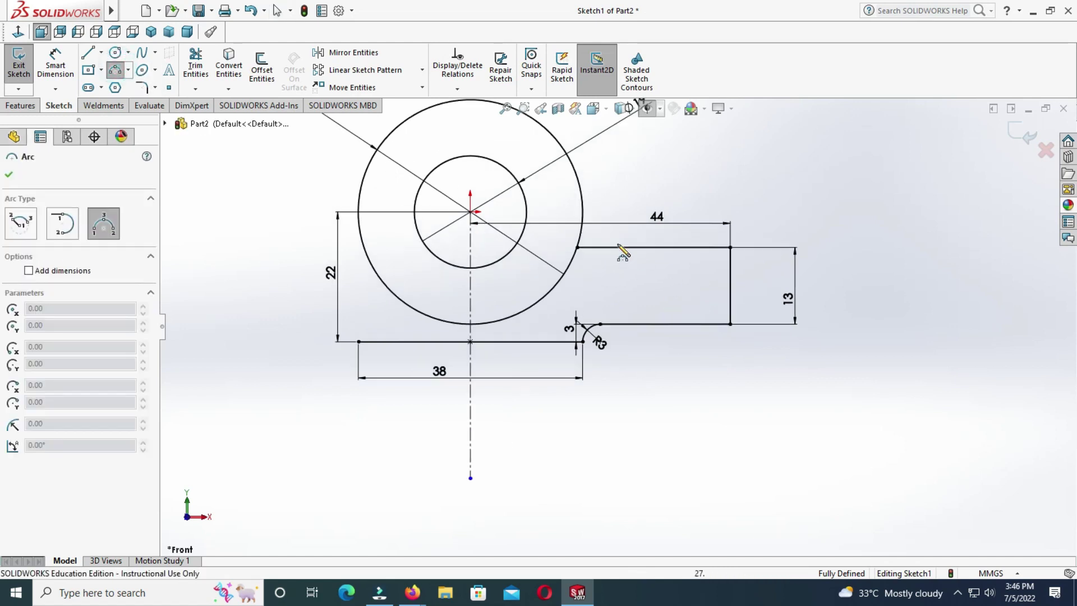
left_click(572, 240)
left_click(611, 259)
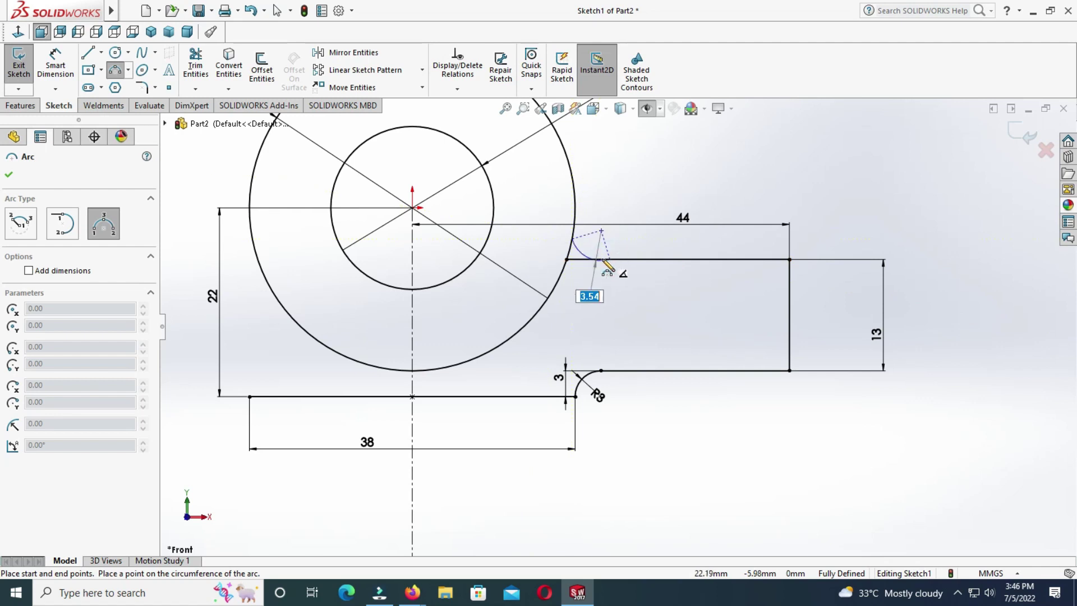
scroll(591, 250, "down", 1)
left_click(589, 262)
key("Escape")
- Make the new arc tangent to both the top edge and the outer circle
scroll(608, 262, "down", 1)
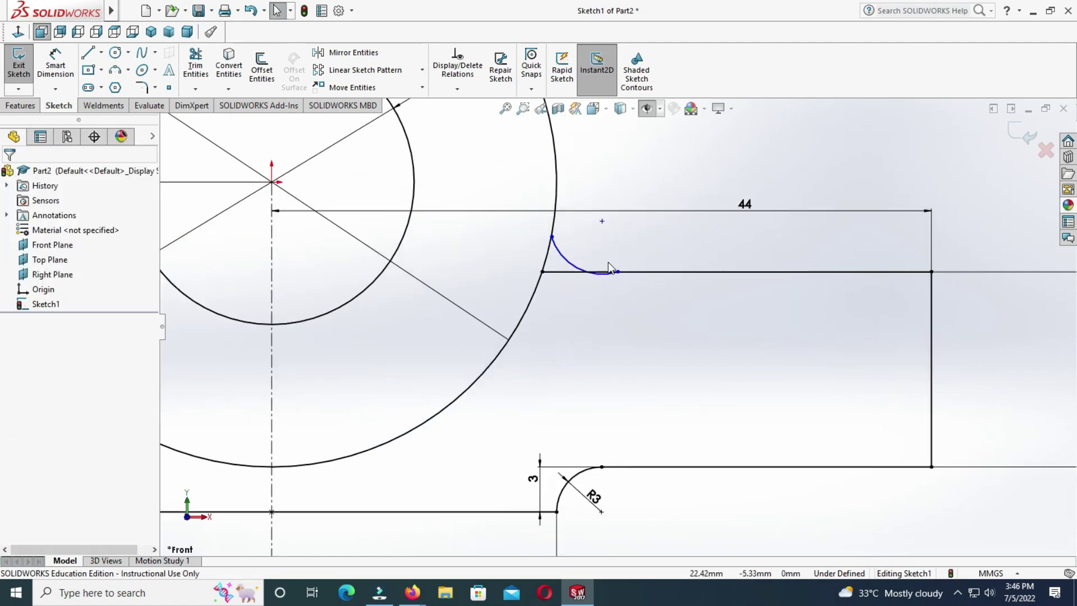
left_click(568, 274)
left_click(576, 266, "ctrl")
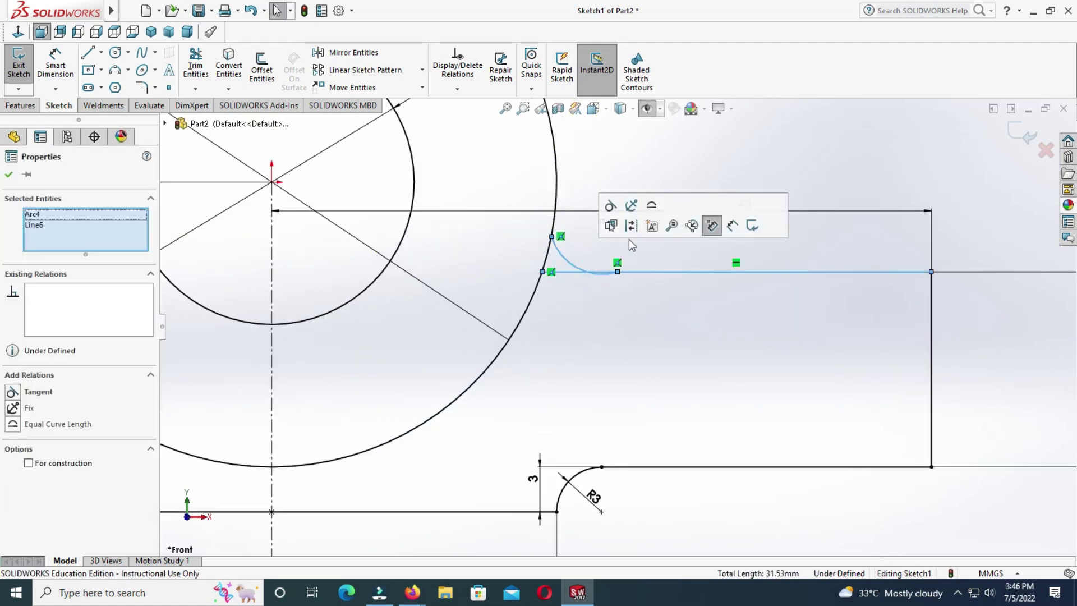
left_click(656, 336)
left_click(578, 265)
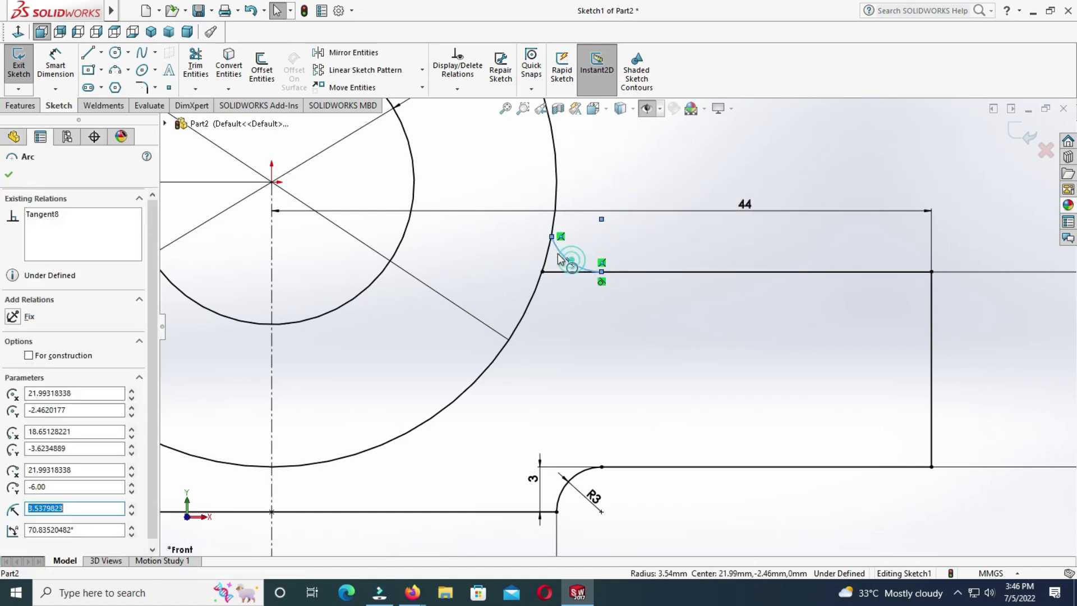
left_click(550, 256, "ctrl")
left_click(608, 192)
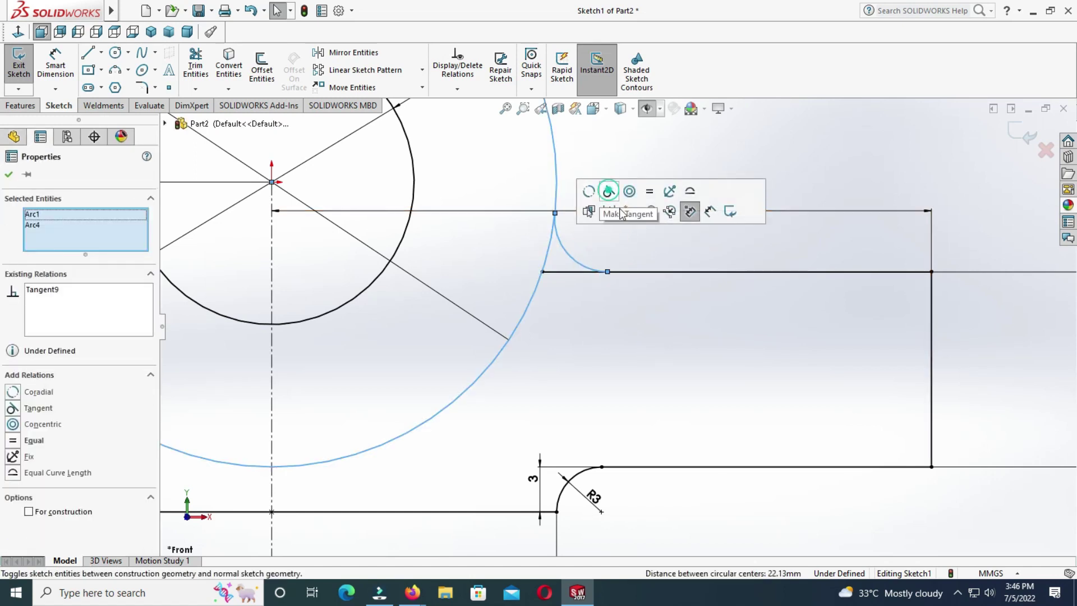
left_click(669, 329)
- Dimension the blend arc to radius 6
scroll(651, 348, "up", 3)
left_click(56, 63)
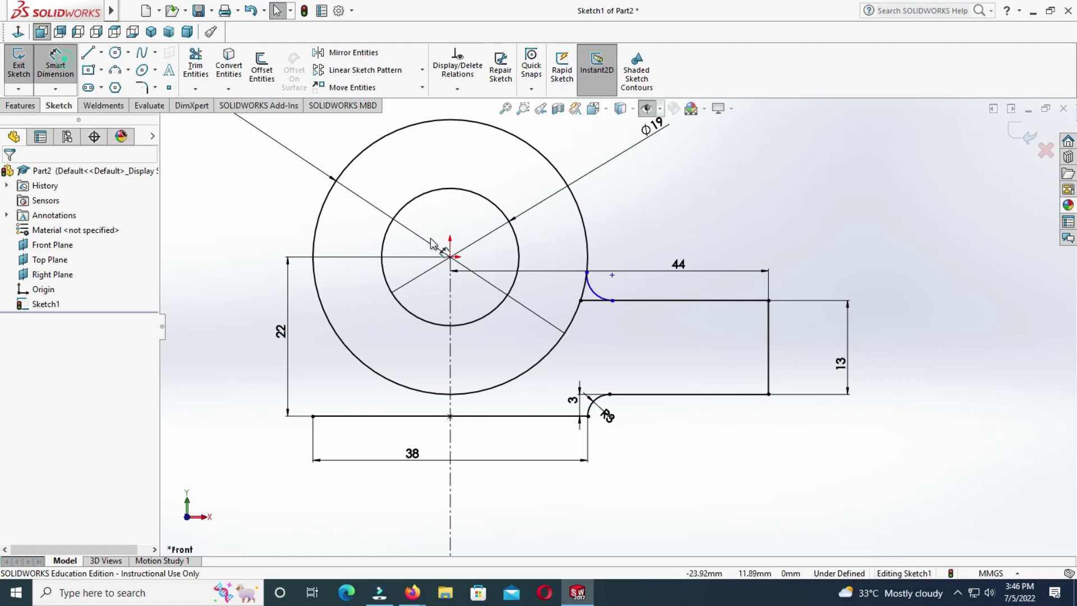
left_click(594, 289)
left_click(633, 257)
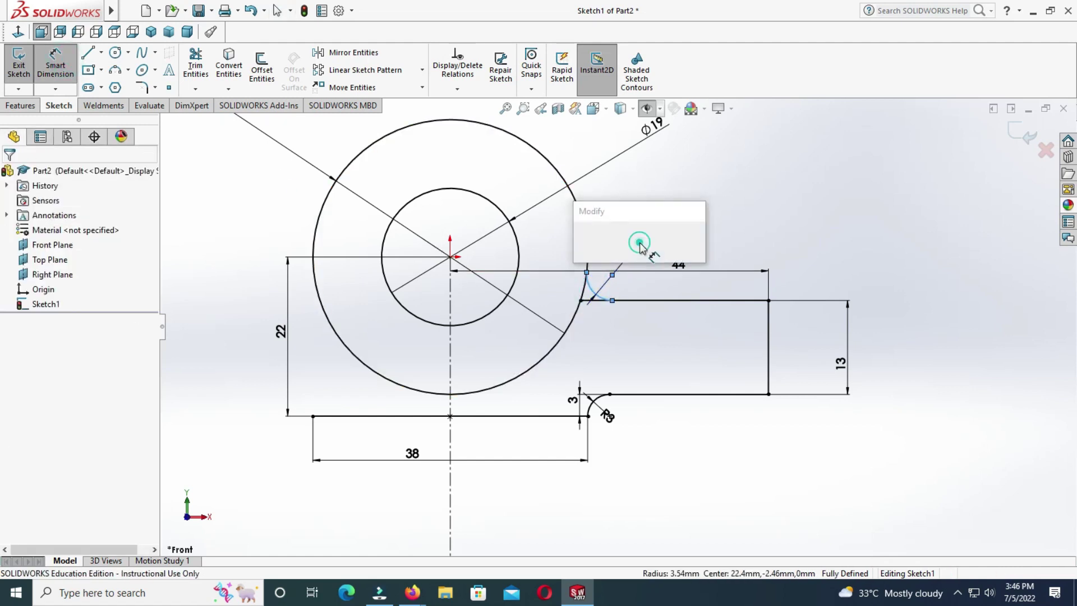
type("6")
key("Return")
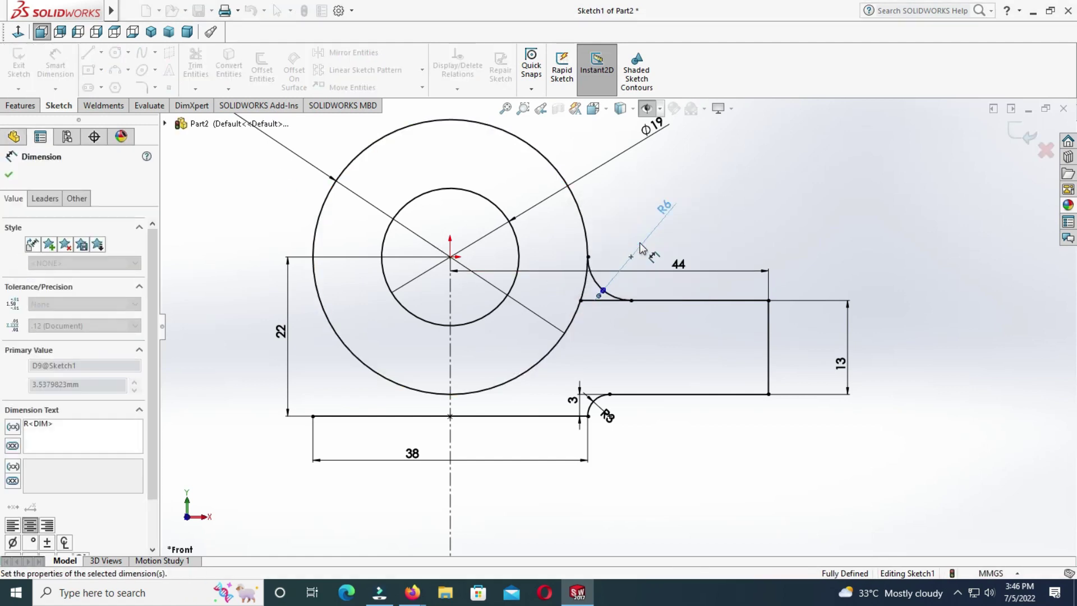
key("Escape")
left_click(195, 63)
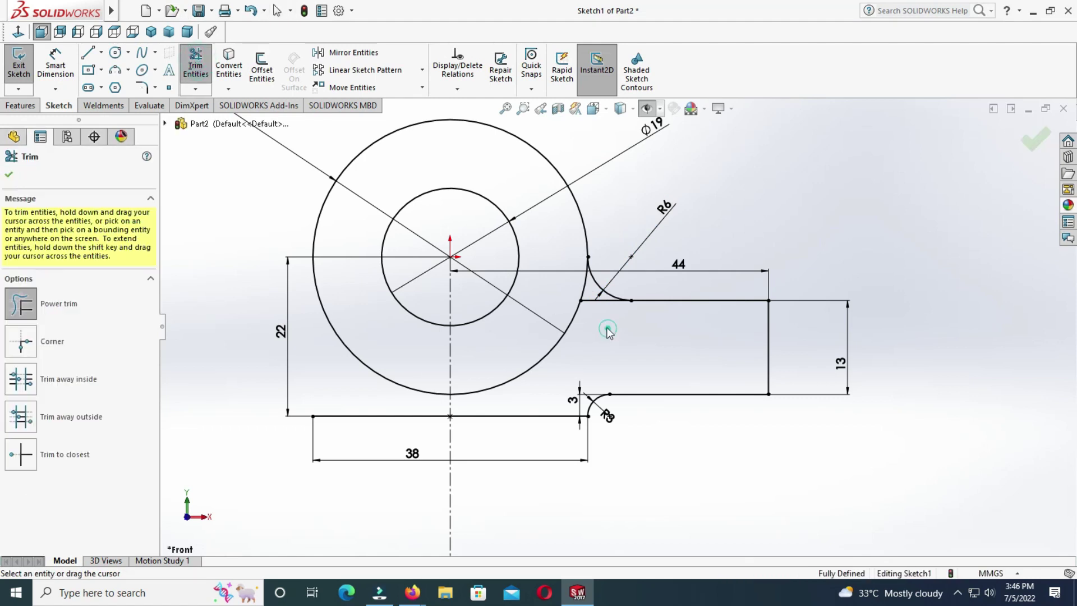
scroll(606, 314, "up", 2)
scroll(606, 314, "up", 1)
key("Escape")
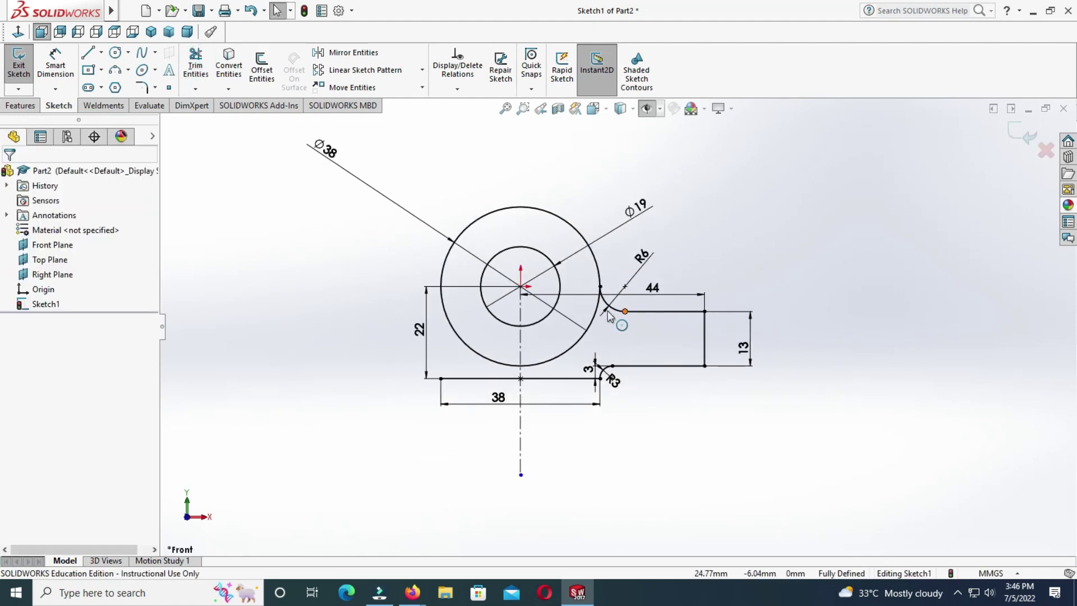
- Mirror the R6 arc, three lug lines and R3 fillet arc to the left about the vertical centreline
left_click(345, 52)
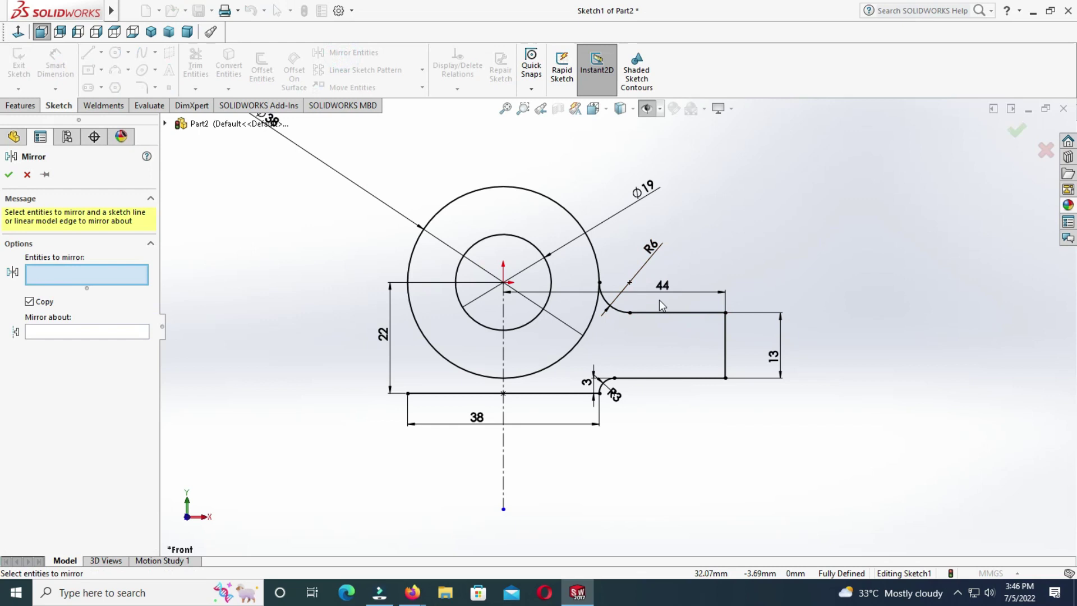
left_click(617, 311)
left_click(654, 313)
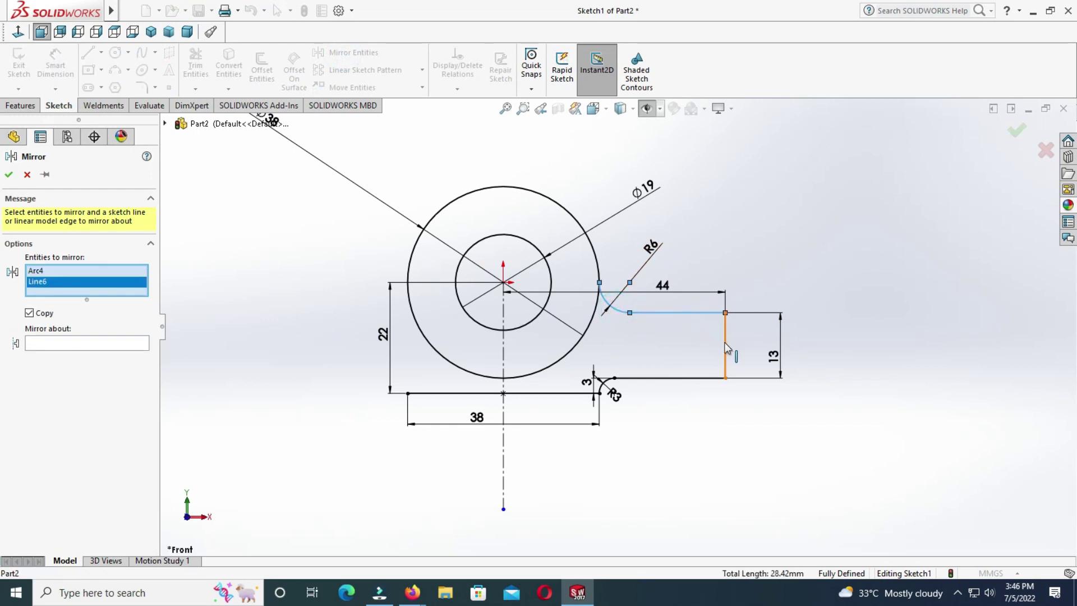
left_click(726, 347)
left_click(698, 377)
scroll(605, 377, "down", 1)
scroll(605, 377, "down", 2)
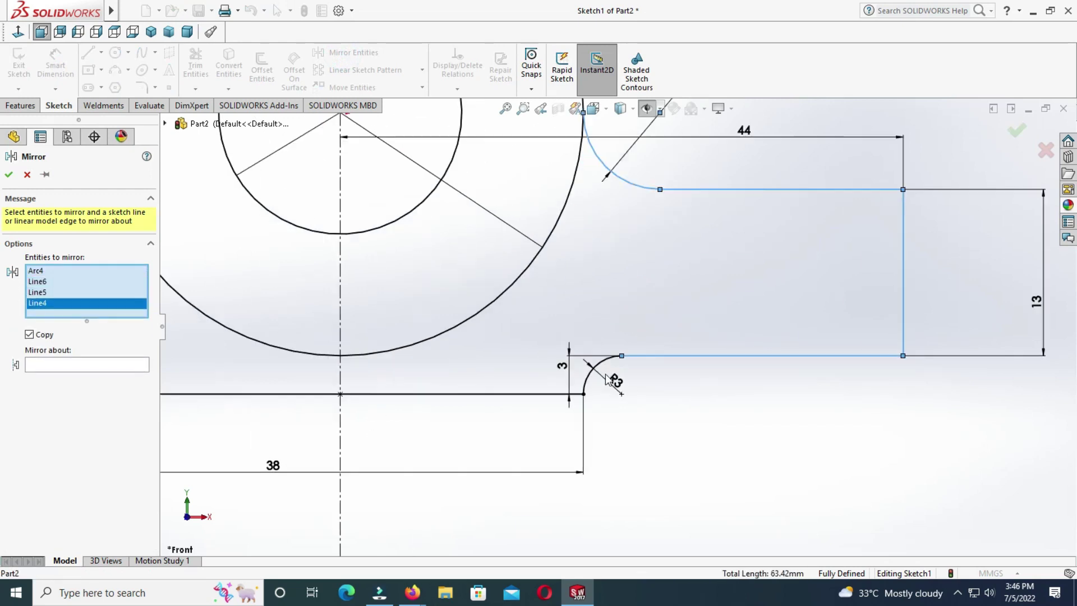
scroll(604, 374, "down", 1)
left_click(605, 359)
scroll(598, 375, "up", 2)
scroll(598, 374, "up", 4)
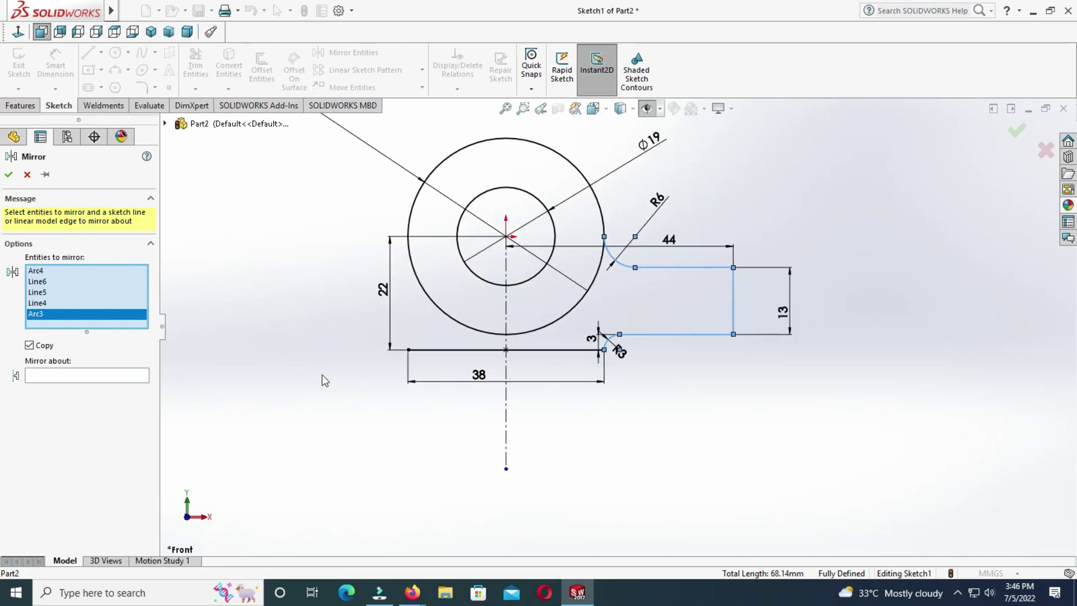
left_click(118, 376)
left_click(506, 373)
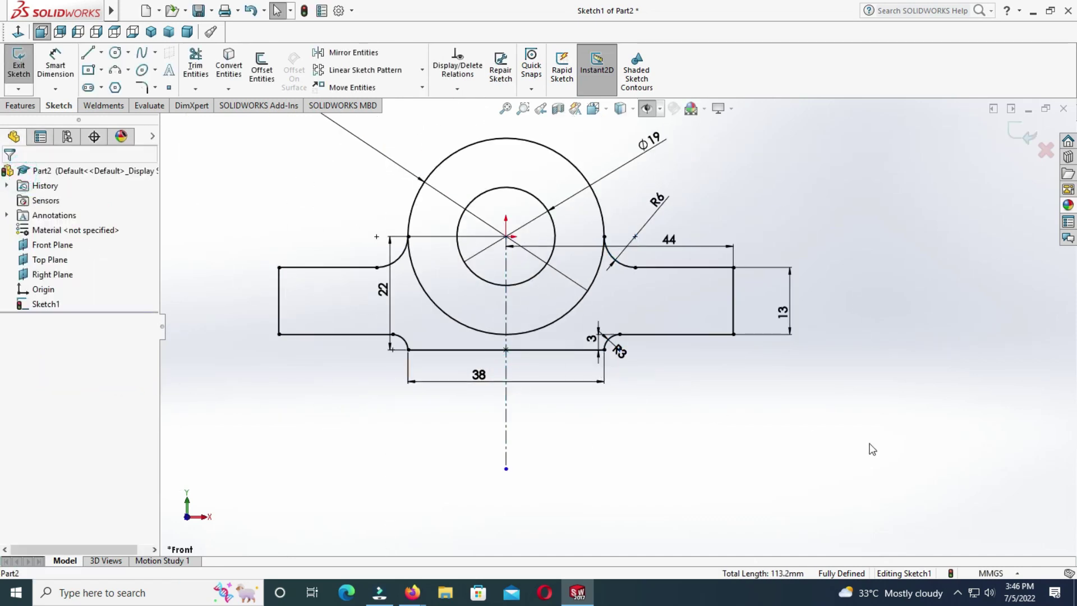
left_click(934, 451)
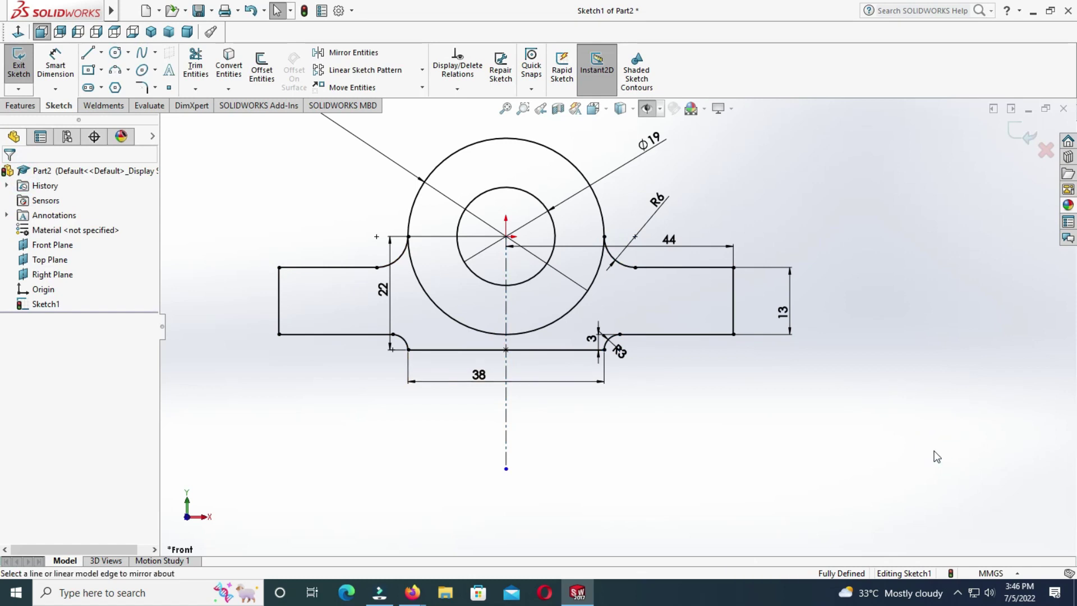
- Trim away the lower-left and lower-right arcs of the Ø38 circle
left_click(196, 63)
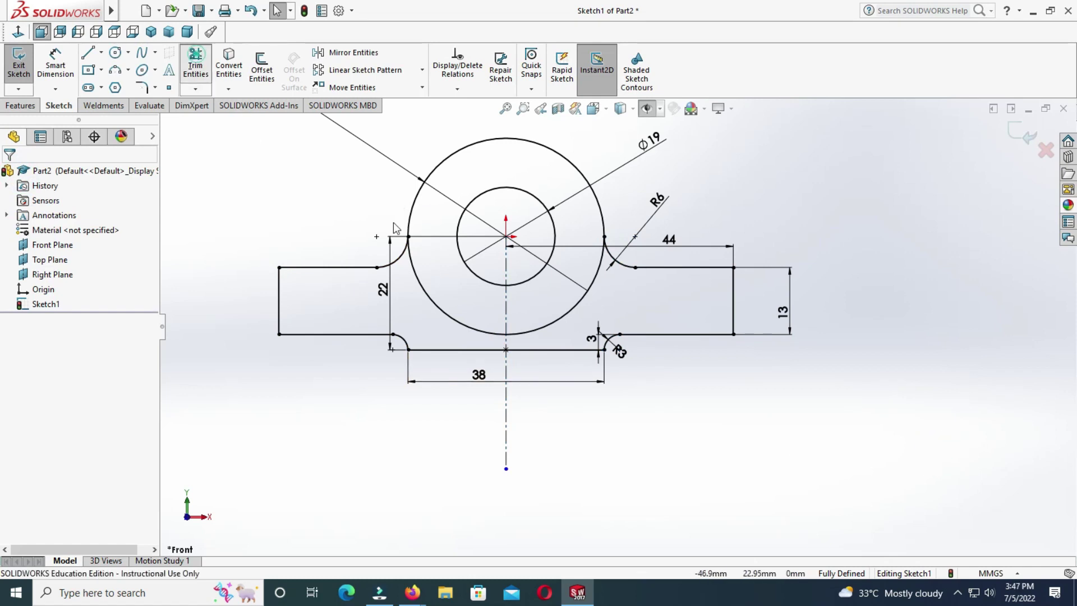
left_click_drag(433, 324, 446, 313)
left_click_drag(543, 315, 560, 328)
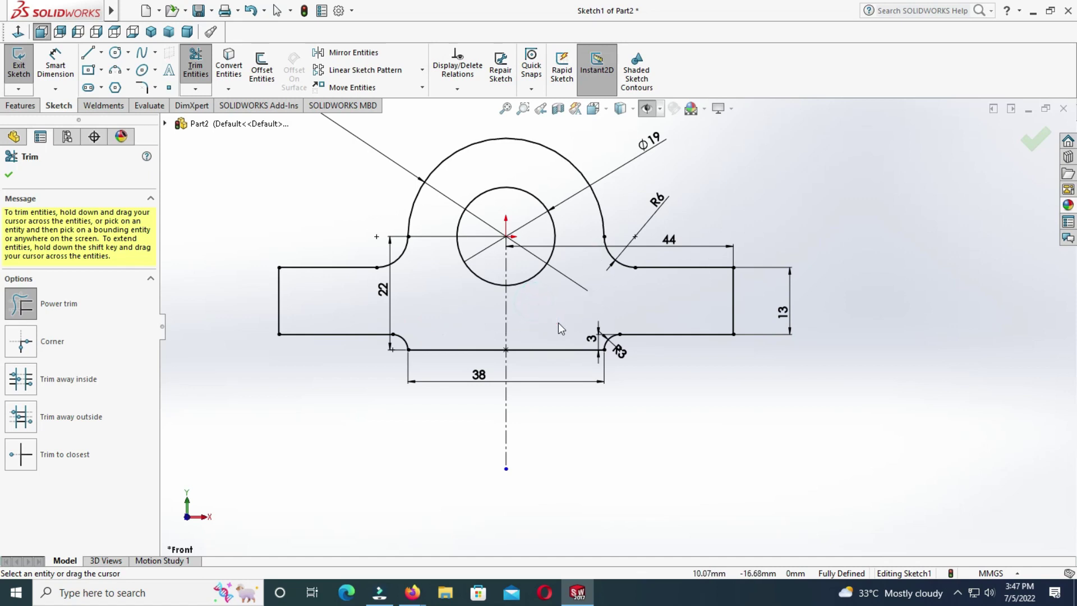
left_click(9, 178)
left_click(21, 106)
left_click(24, 68)
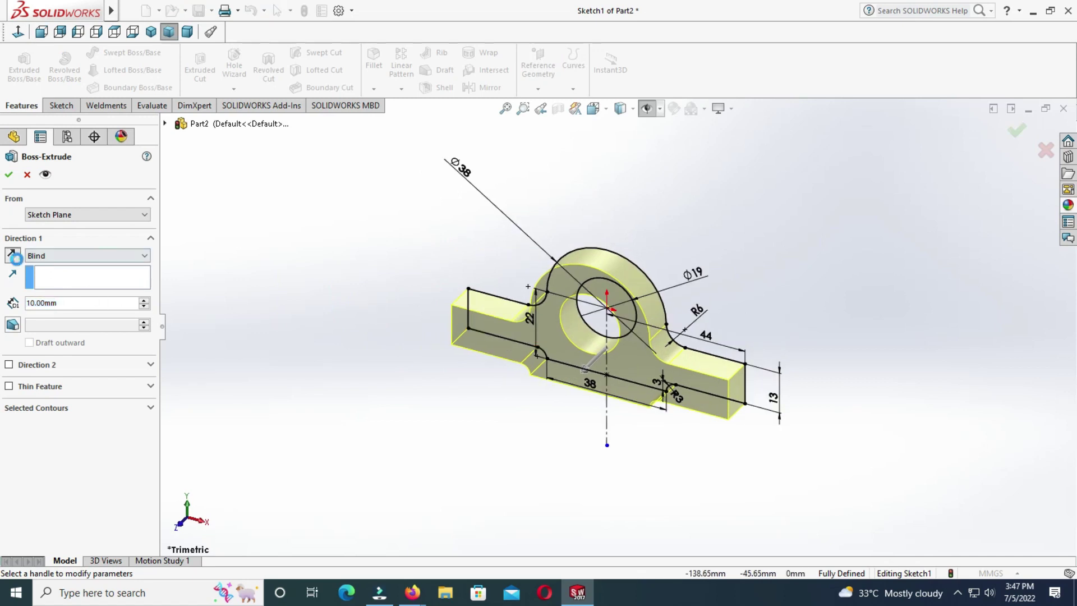
- Extrude the bracket profile 50 mm deep in the reversed direction
left_click(12, 255)
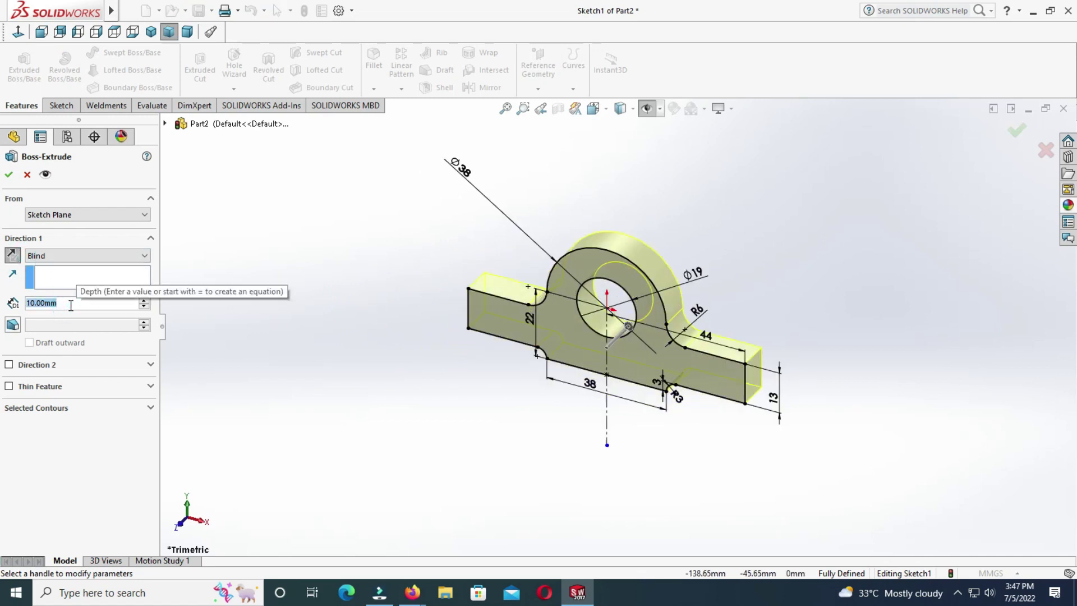
type("50")
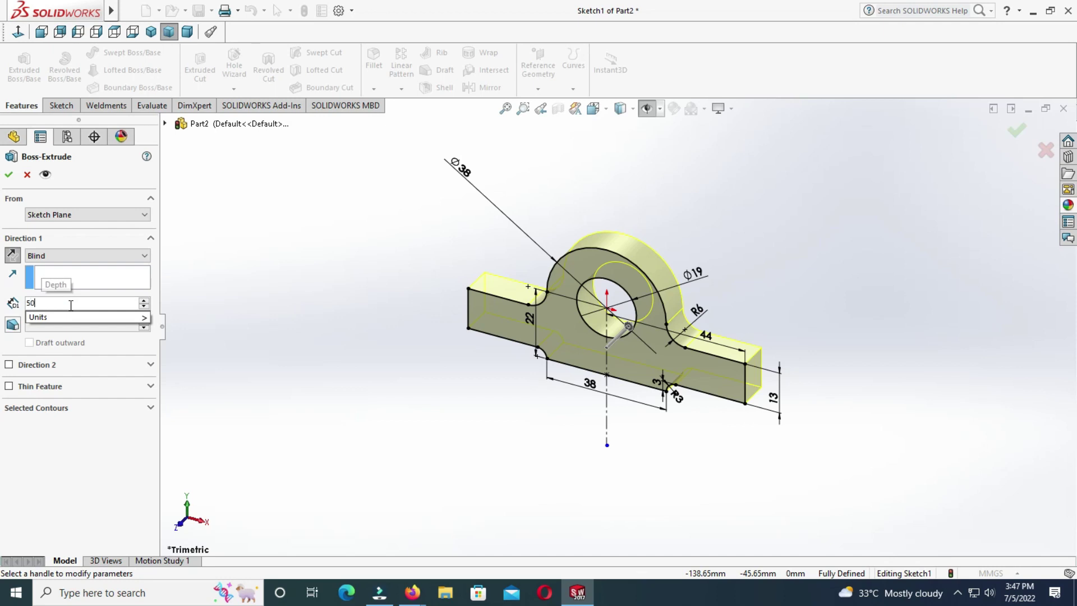
key("Return")
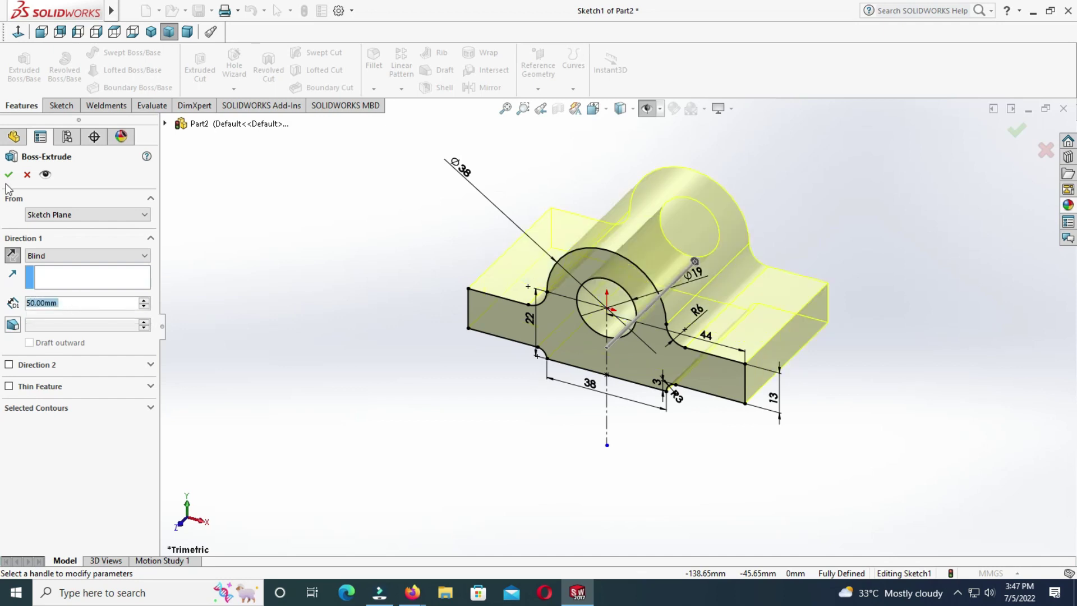
right_click(817, 420)
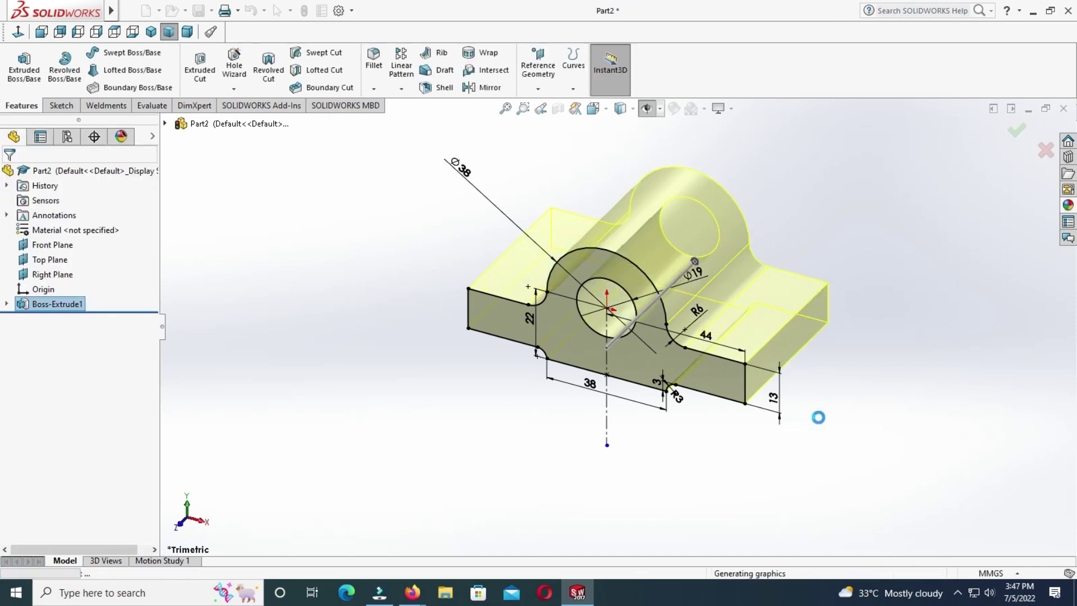
- Start a new sketch on the bracket's flat end face with the hole
middle_click_drag(942, 422, 750, 364)
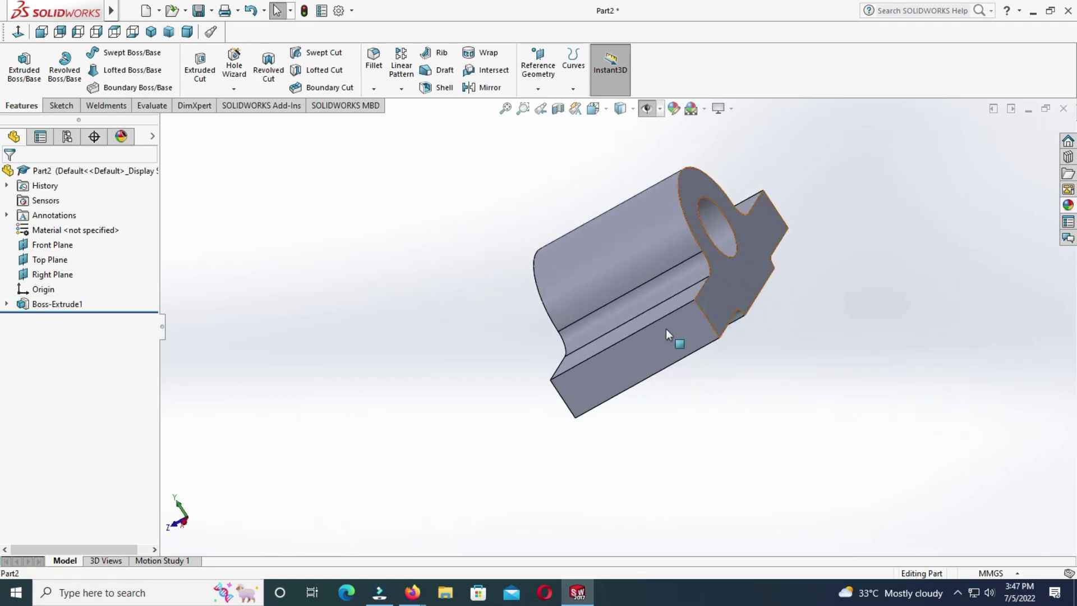
left_click(723, 314)
left_click(59, 105)
left_click(17, 67)
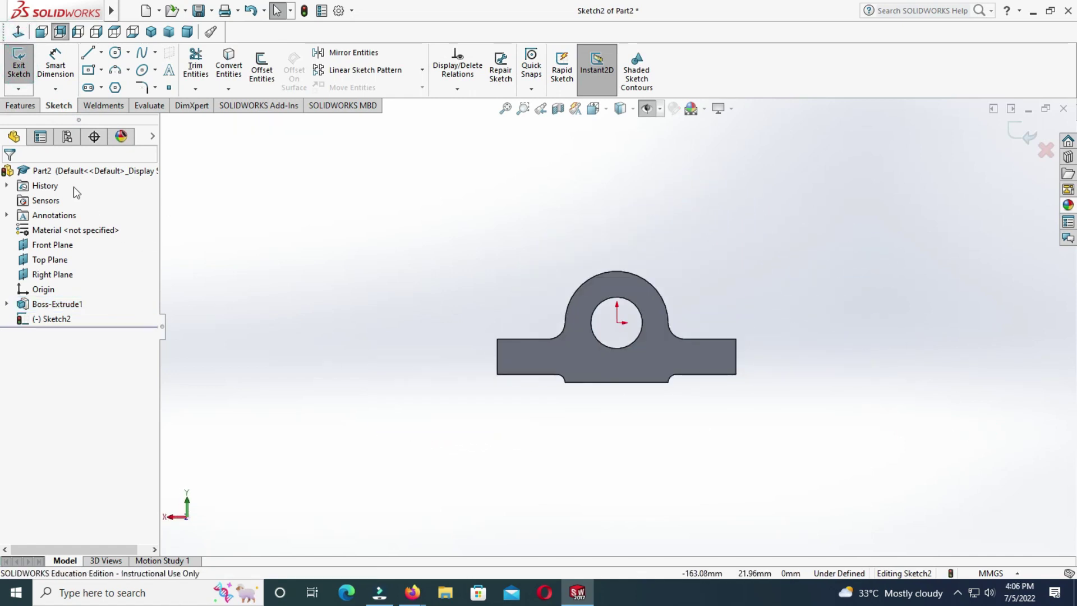
- Draw a circle below the part and dimension its diameter to 38 mm
left_click(115, 53)
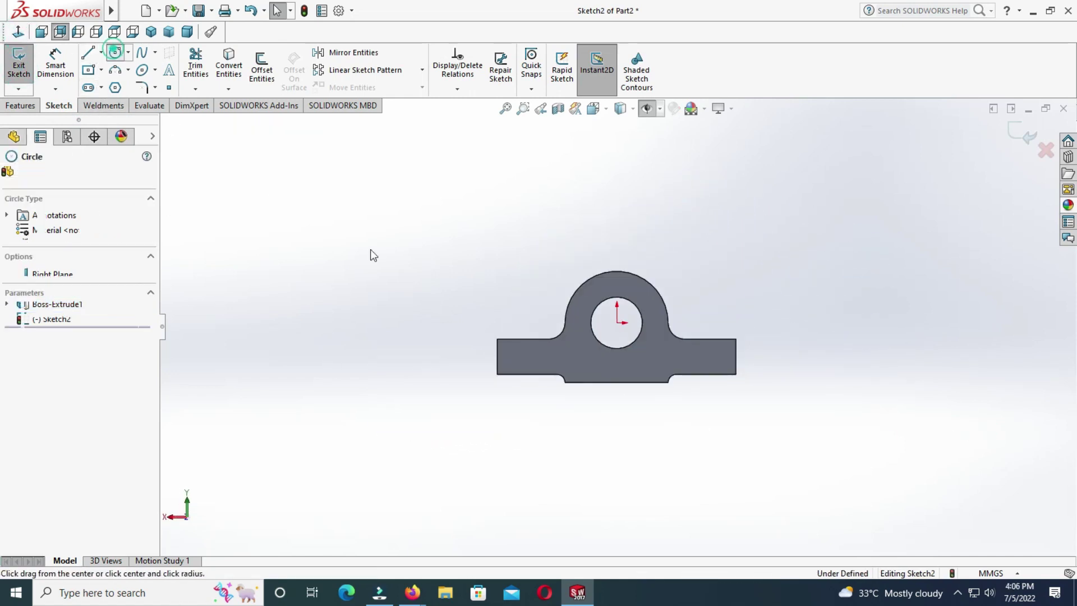
scroll(644, 415, "up", 2)
scroll(622, 412, "down", 2)
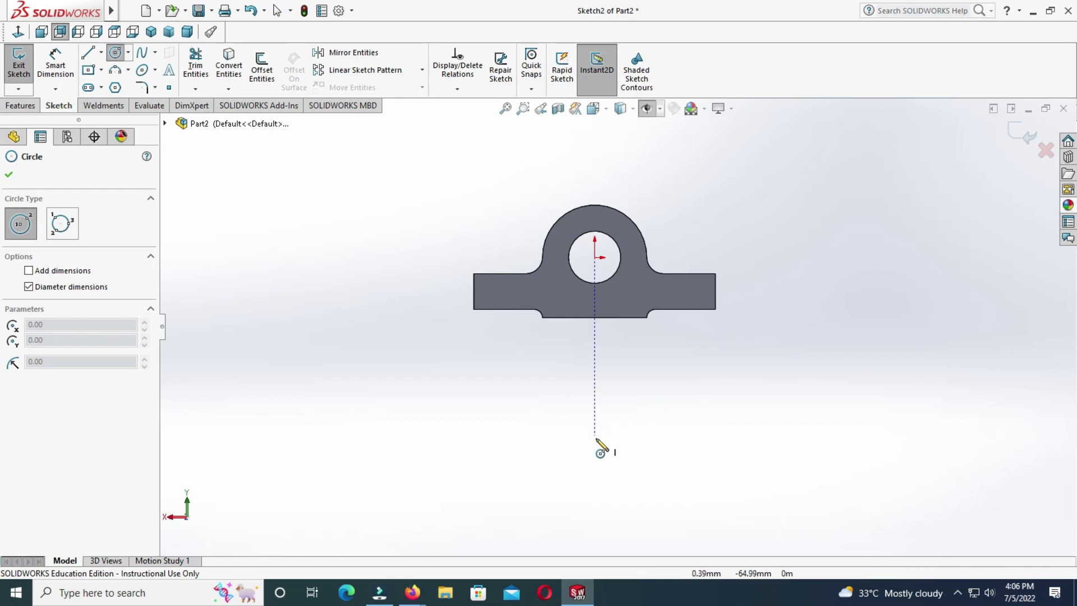
left_click(595, 475)
left_click(660, 493)
key("Escape")
scroll(616, 327, "up", 3)
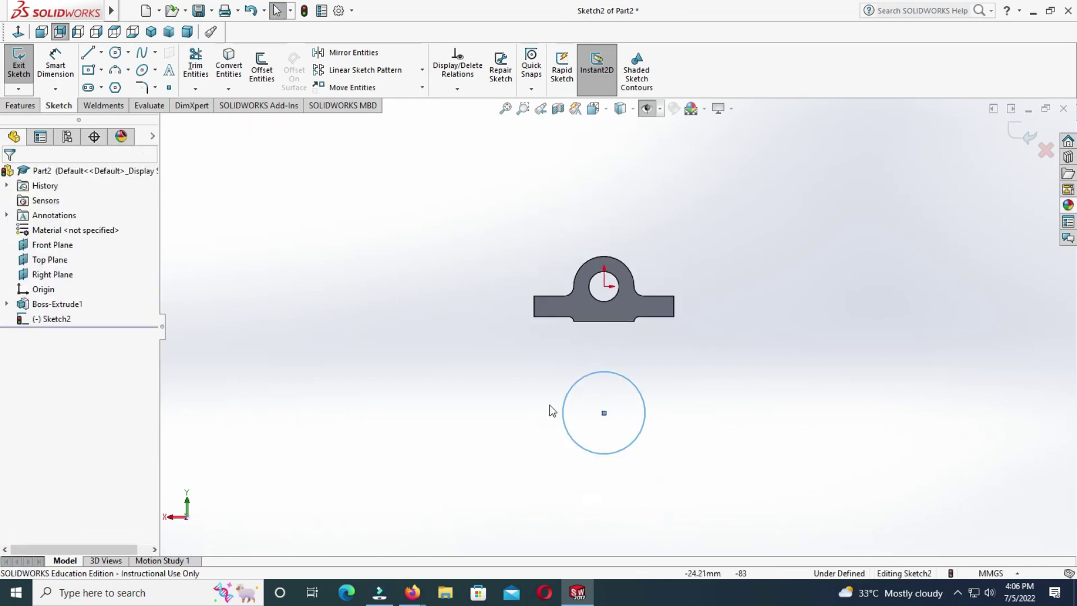
left_click(67, 83)
left_click(633, 385)
left_click(679, 376)
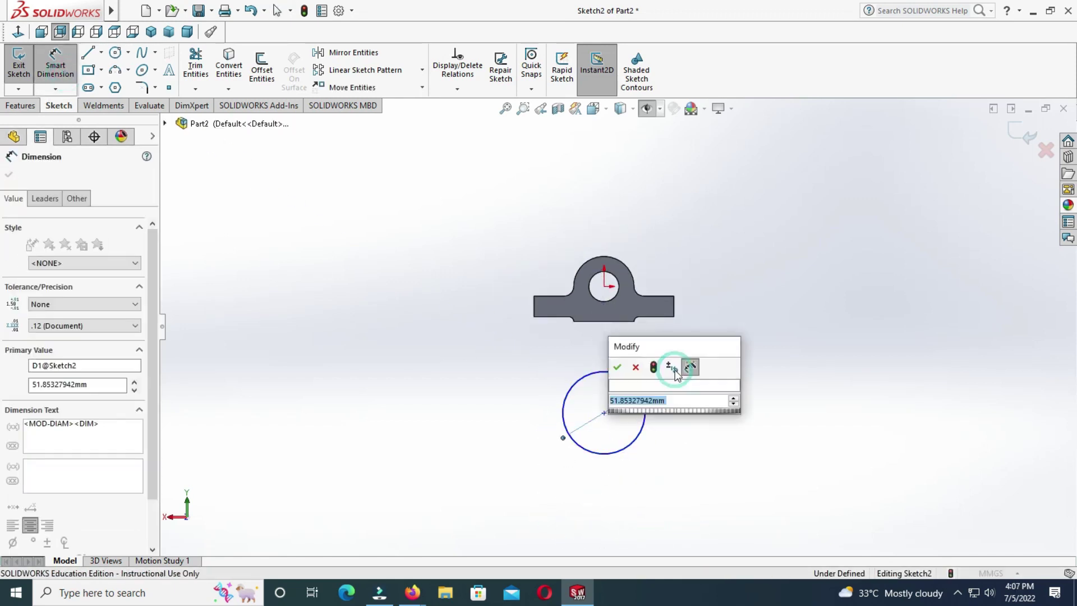
type("38")
key("Return")
key("Escape")
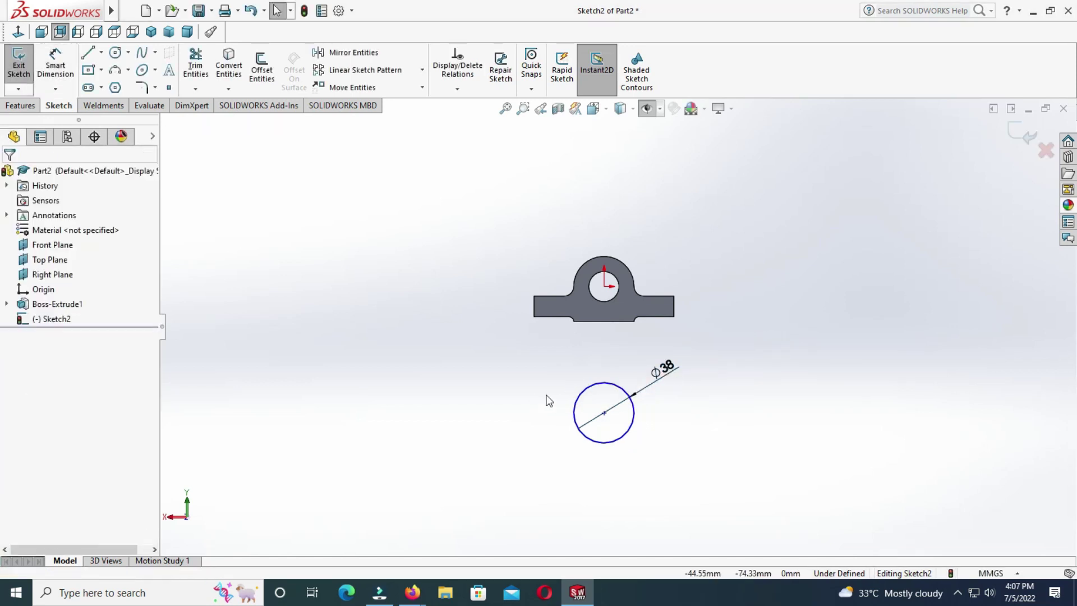
scroll(691, 331, "up", 2)
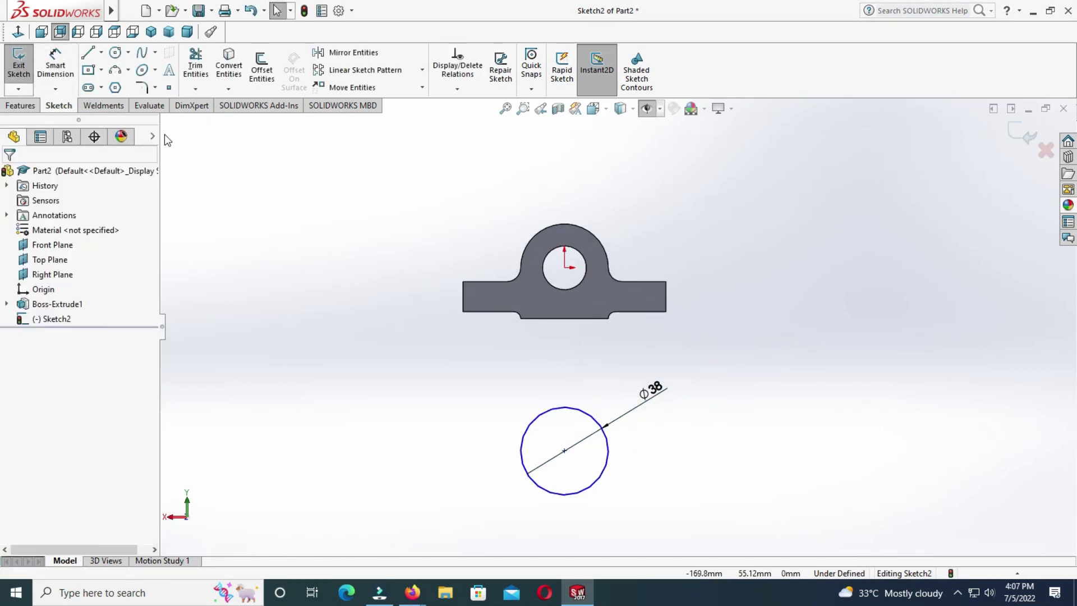
- Draw a vertical line down from the plate's left corner, then a slanted line to the circle
left_click(89, 53)
left_click(462, 312)
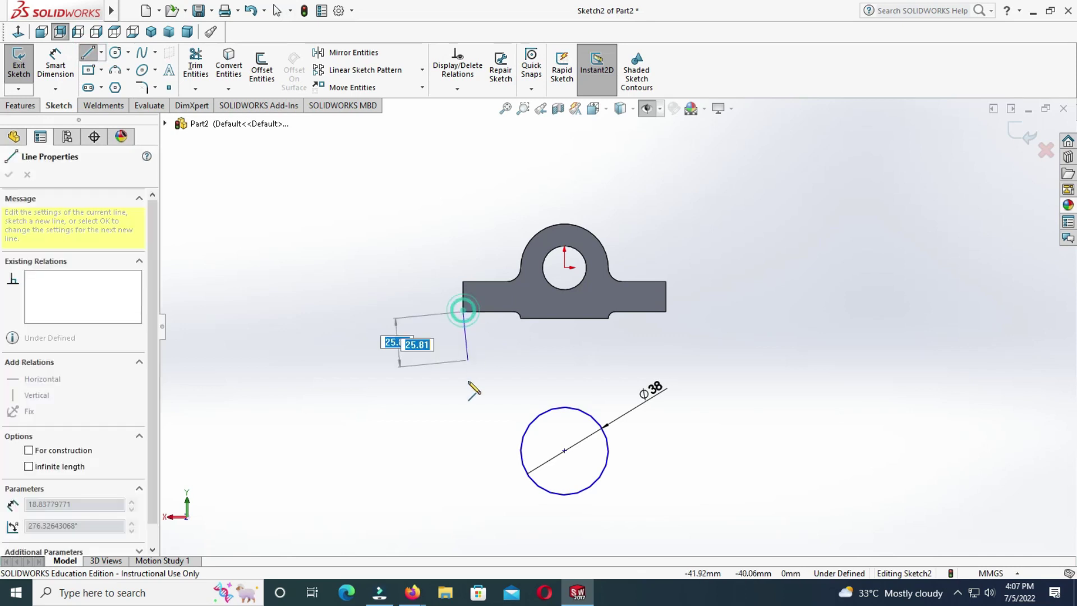
left_click(462, 415)
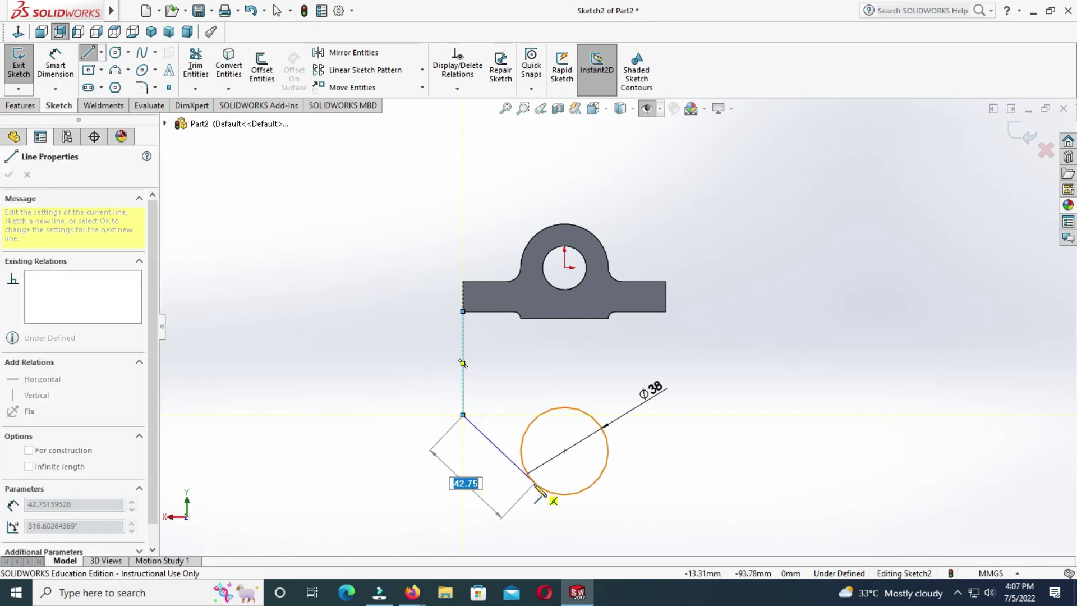
left_click(533, 481)
key("Escape")
scroll(639, 369, "up", 1)
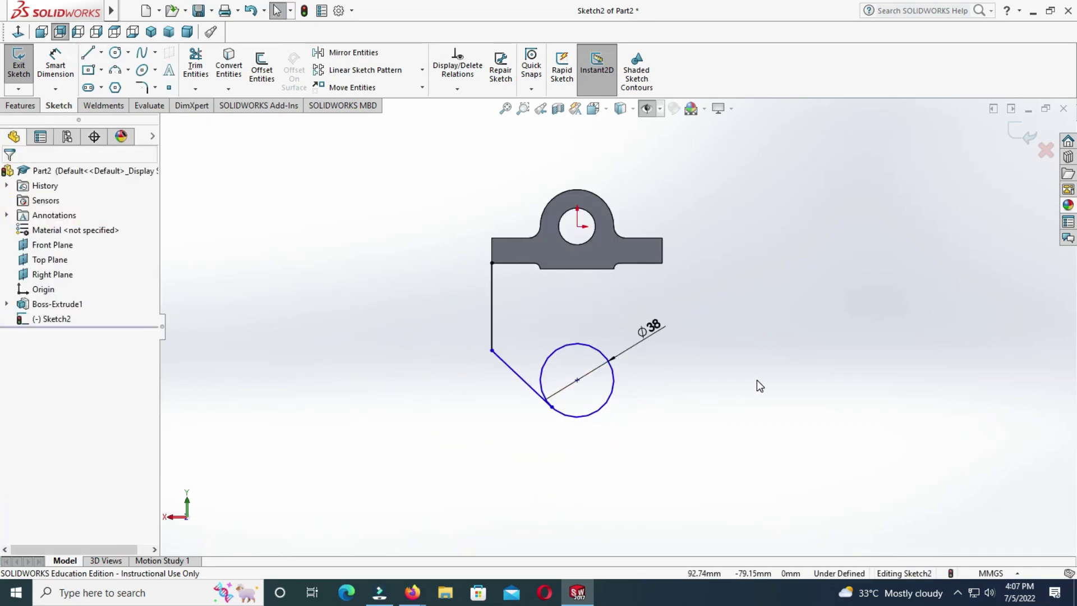
- Round the corner between the vertical and slanted lines with a 13 mm sketch fillet
left_click(115, 53)
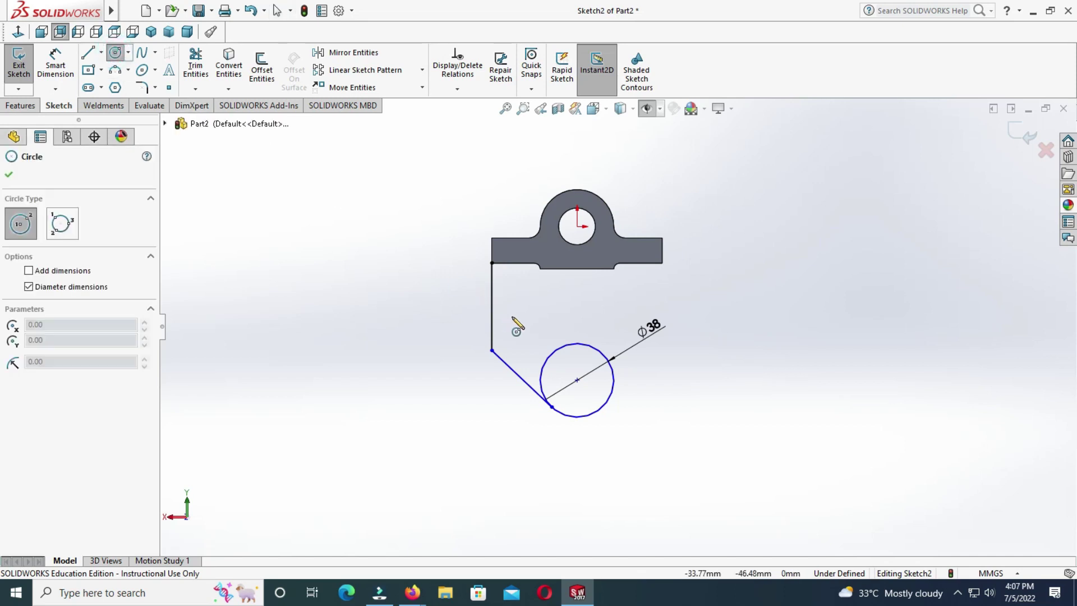
key("Escape")
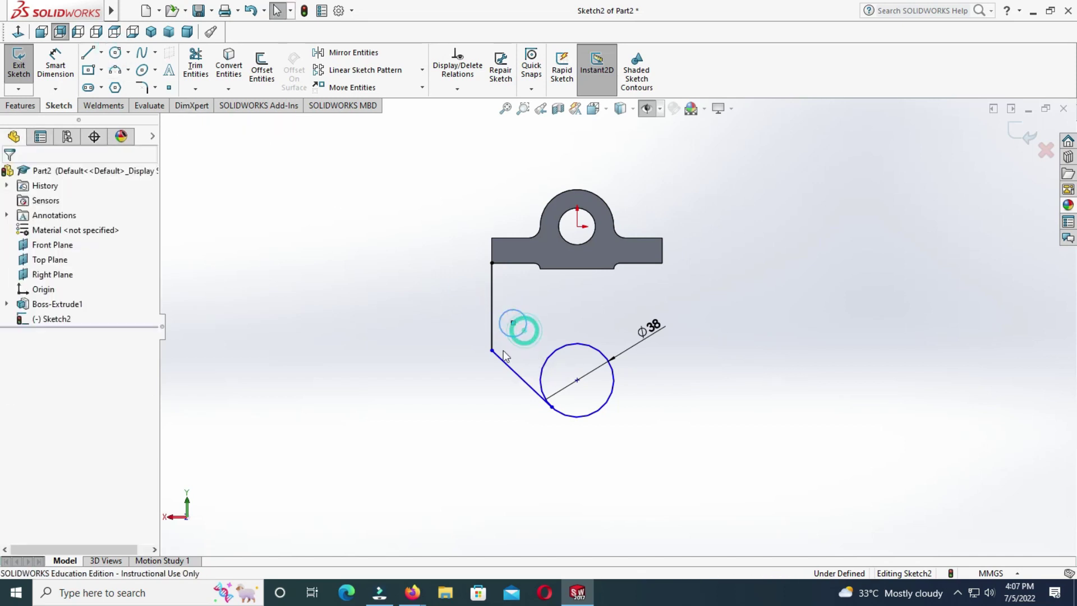
left_click(142, 87)
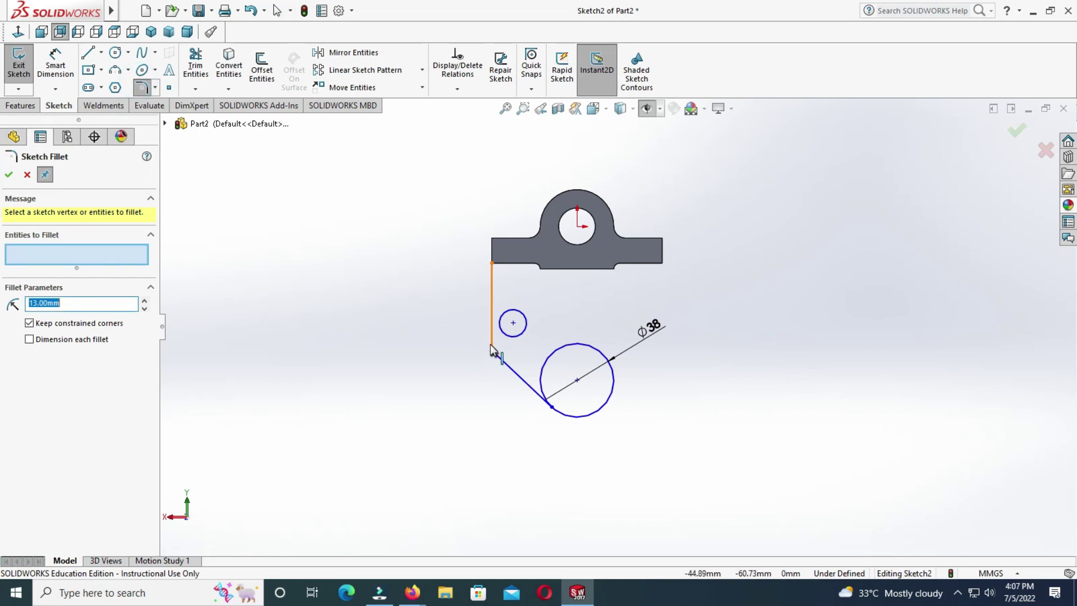
left_click(493, 353)
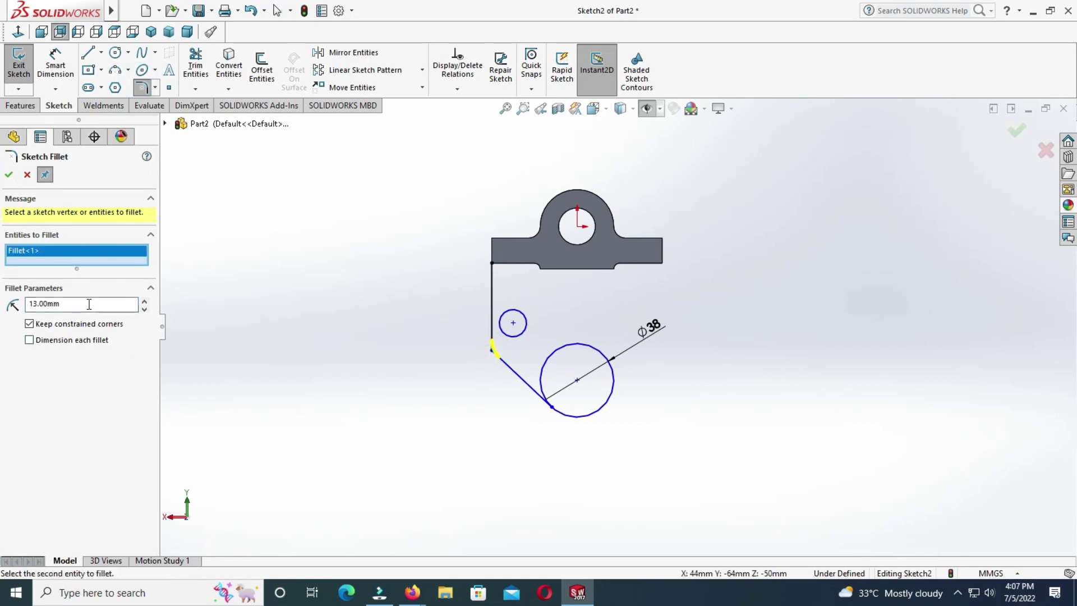
left_click(9, 175)
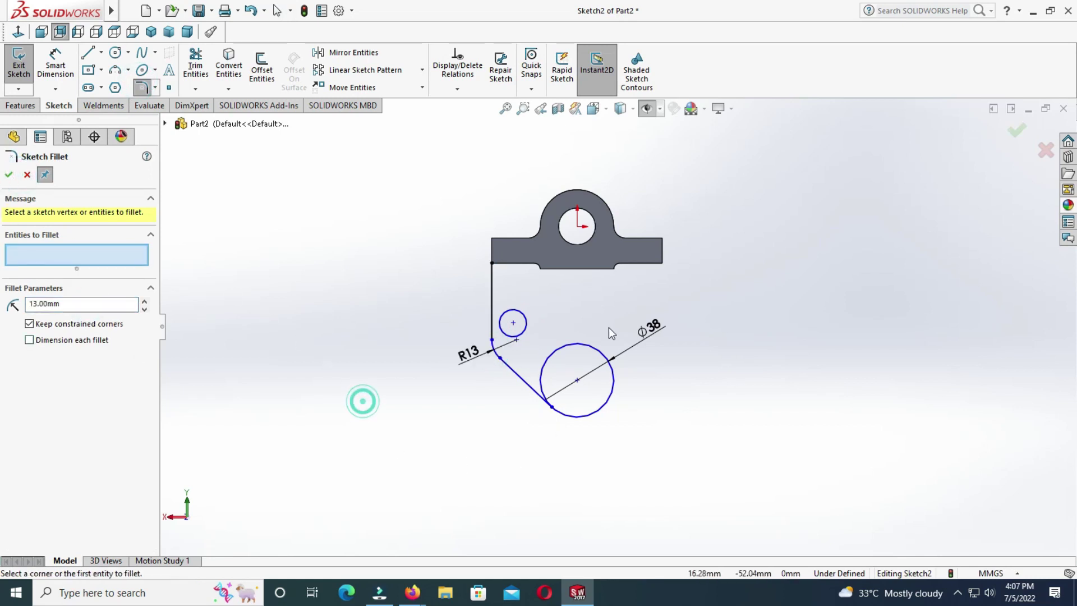
scroll(609, 327, "down", 1)
key("Escape")
scroll(656, 290, "down", 1)
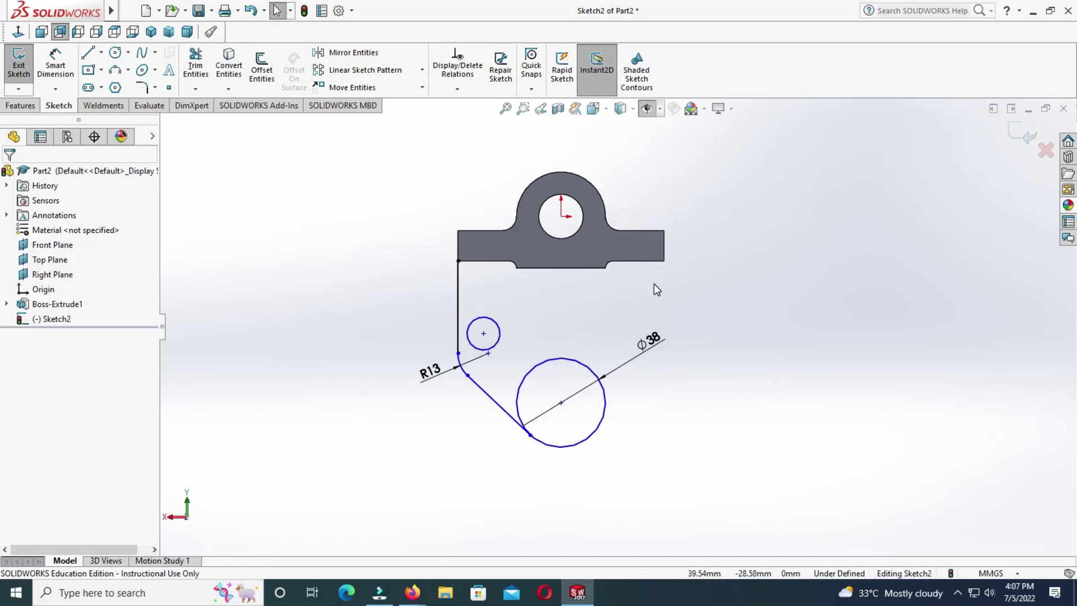
- Locate the small circle's centre 50 mm below the hole centre and 19 mm across
left_click(56, 56)
left_click(561, 219)
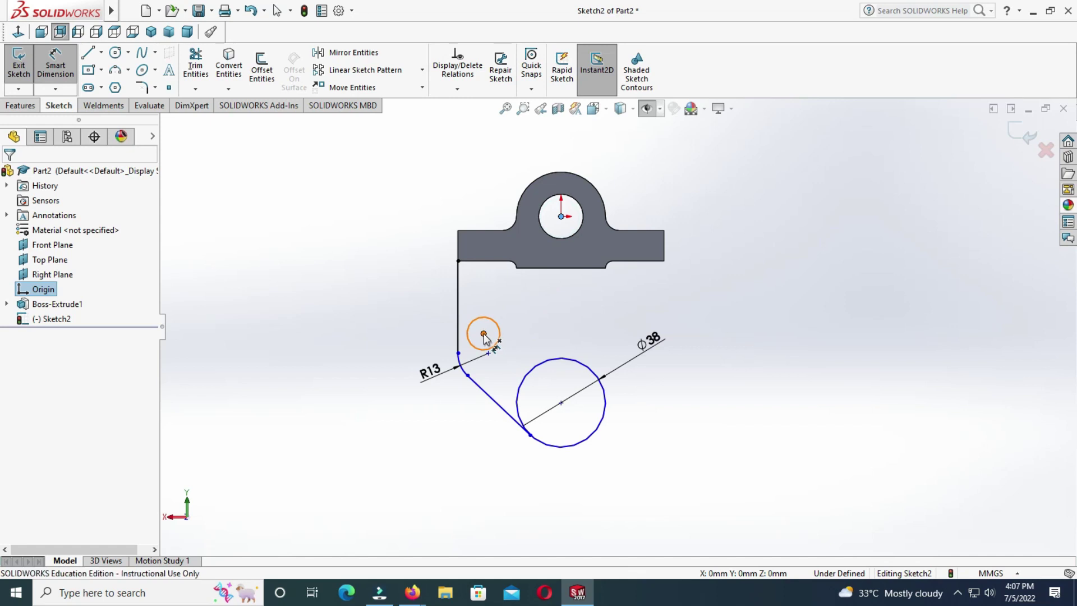
left_click(483, 335)
left_click(407, 314)
type("50")
key("Return")
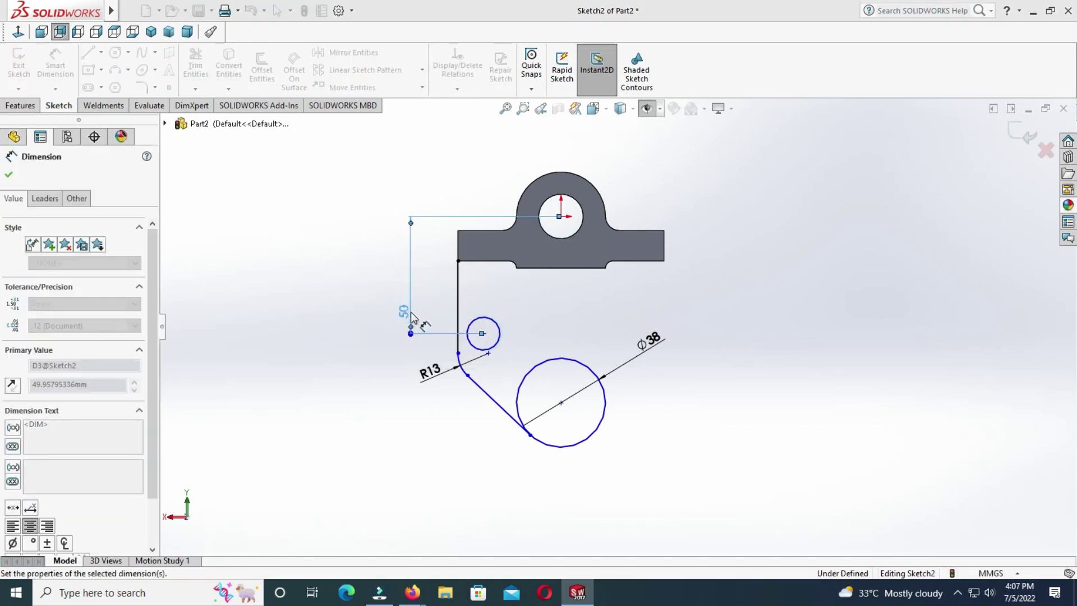
key("Escape")
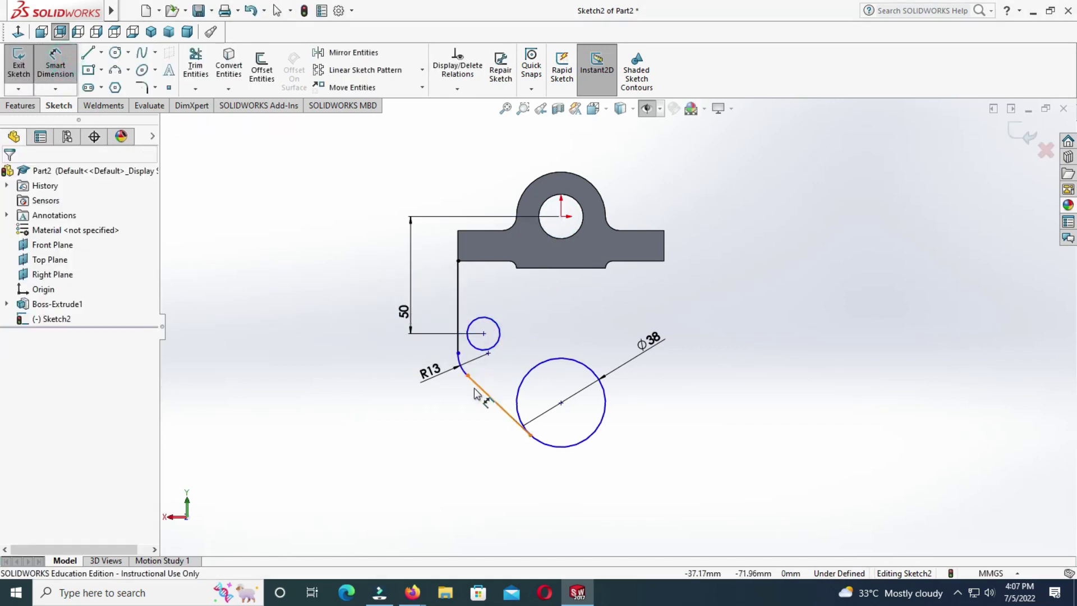
left_click(459, 354)
left_click(483, 333)
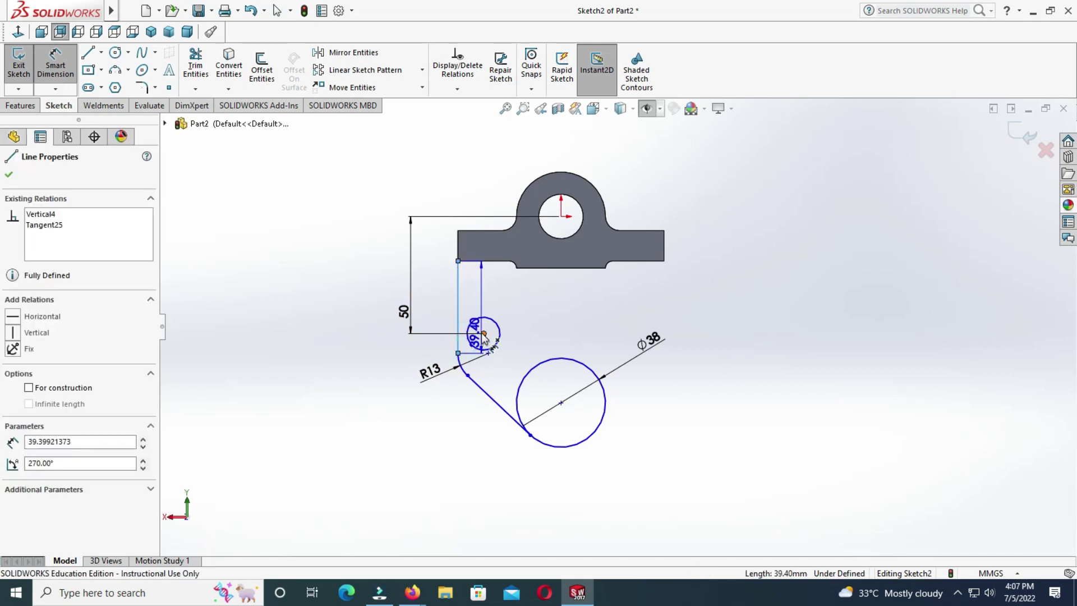
left_click(487, 304)
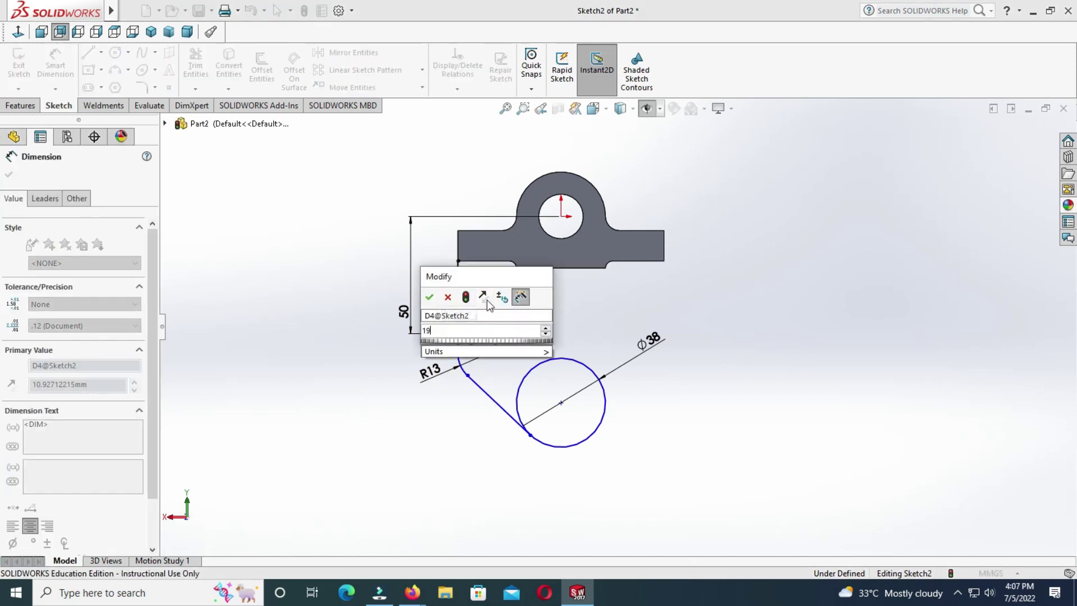
key("Return")
key("Escape")
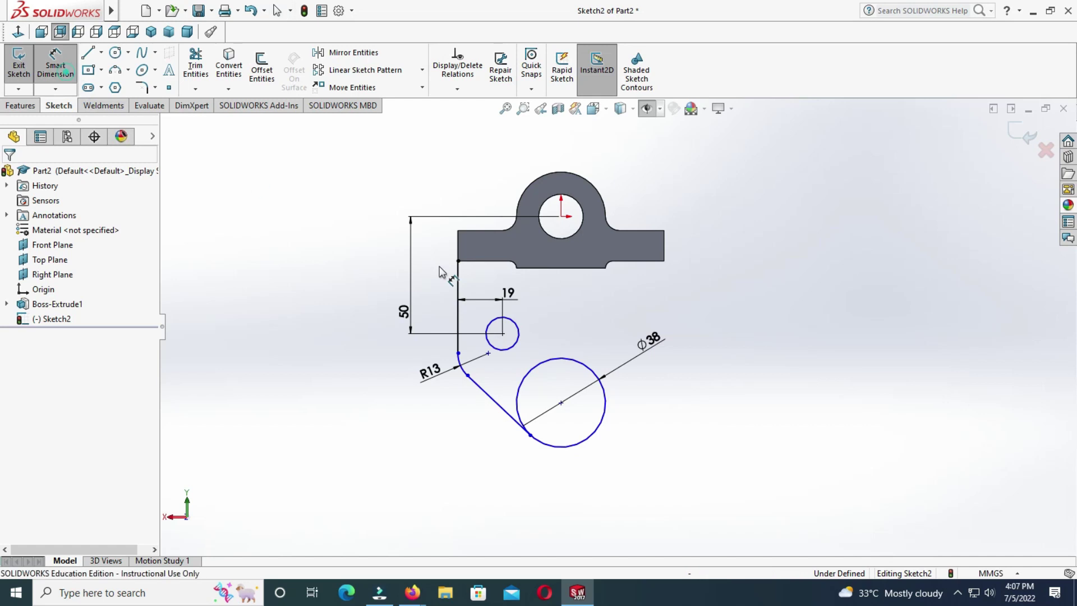
- Dimension the small circle to Ø10
left_click(518, 329)
left_click(539, 309)
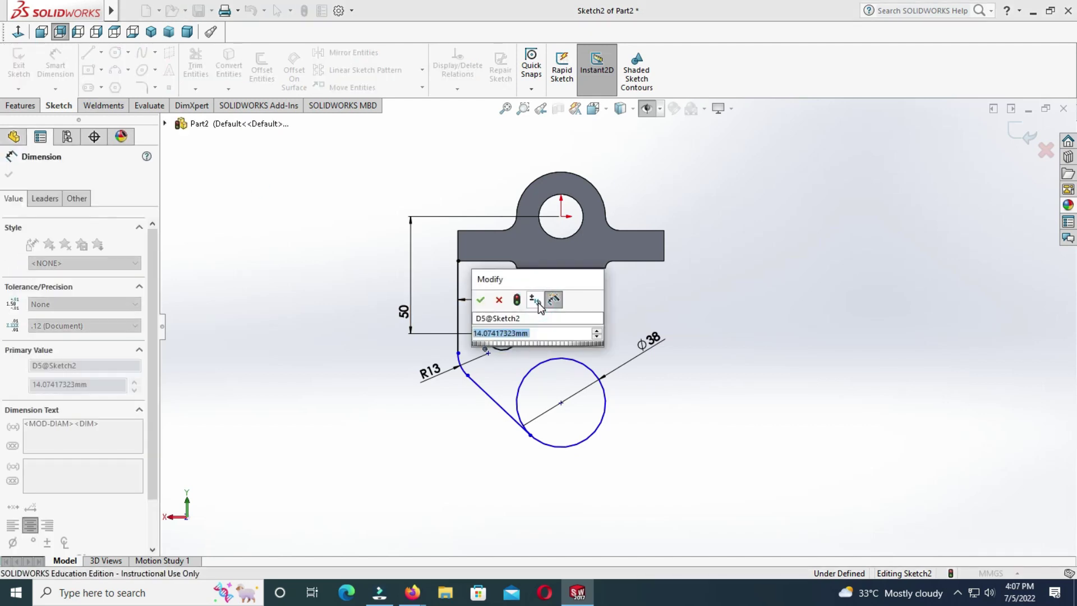
type("10")
key("Return")
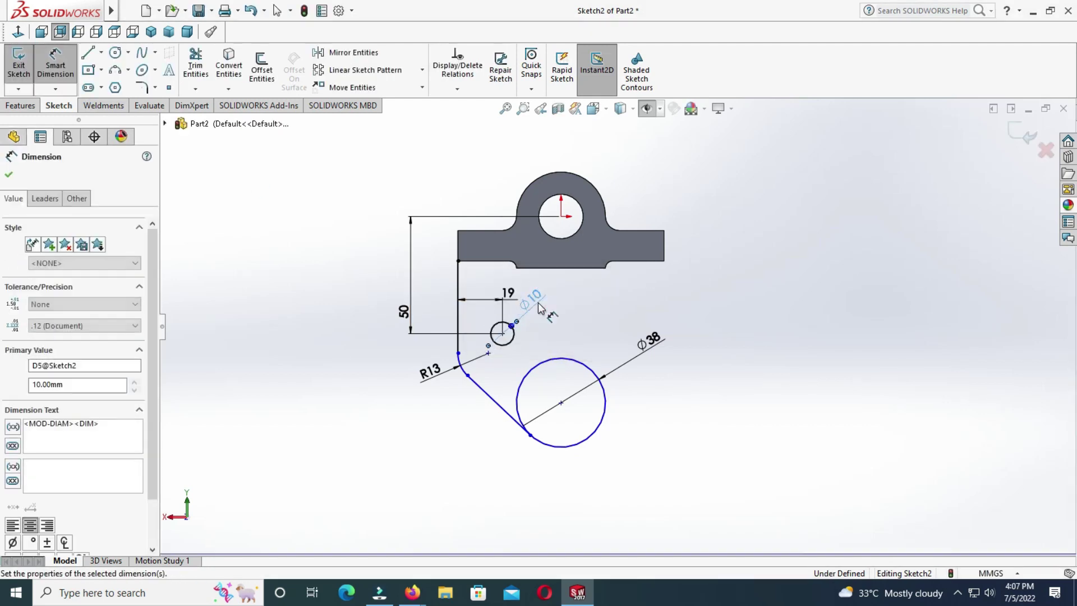
key("Escape")
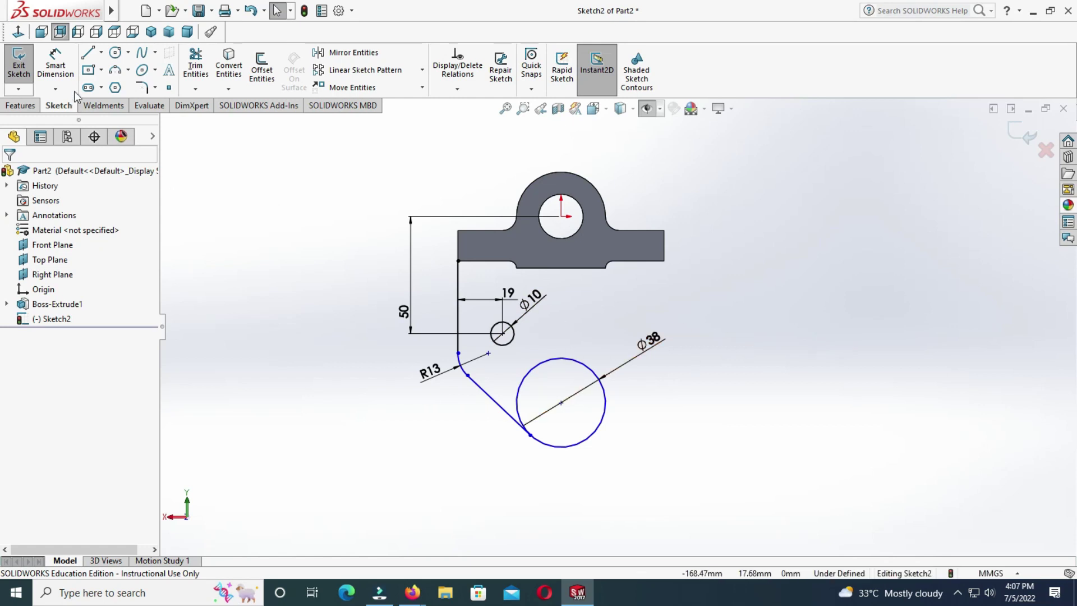
left_click(55, 66)
key("Escape")
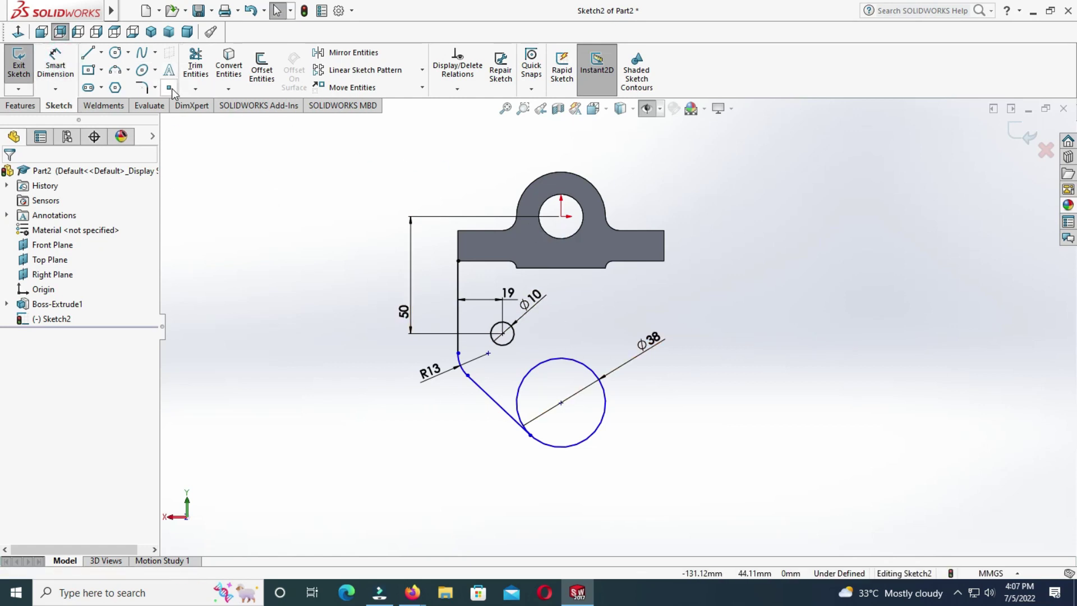
- Add a point at the big circle's bottom and set 105 mm overall height from the hole centre
left_click(170, 89)
left_click(561, 447)
key("Escape")
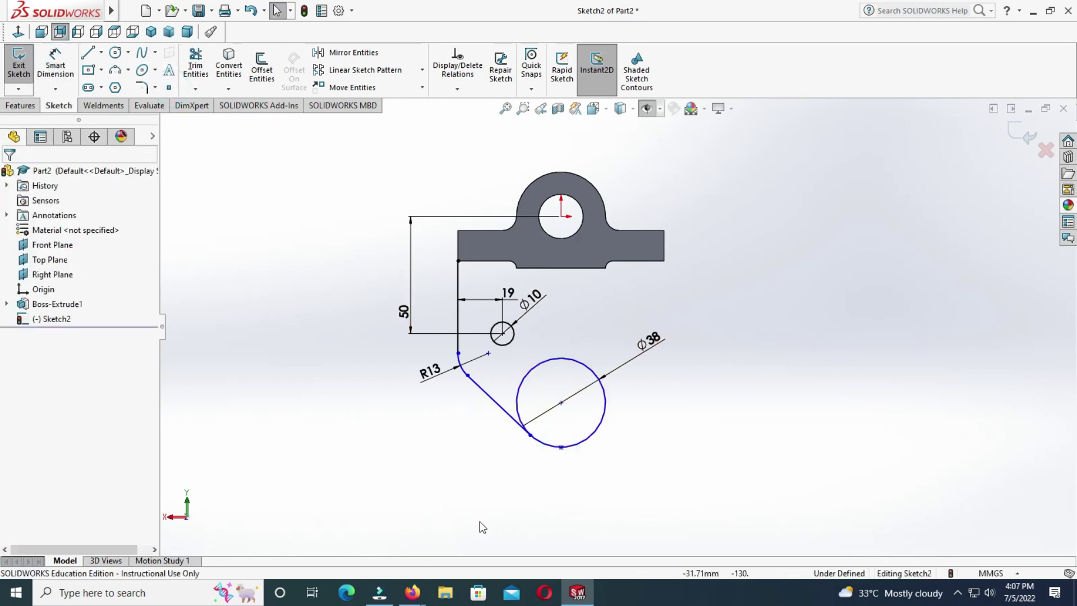
left_click(52, 57)
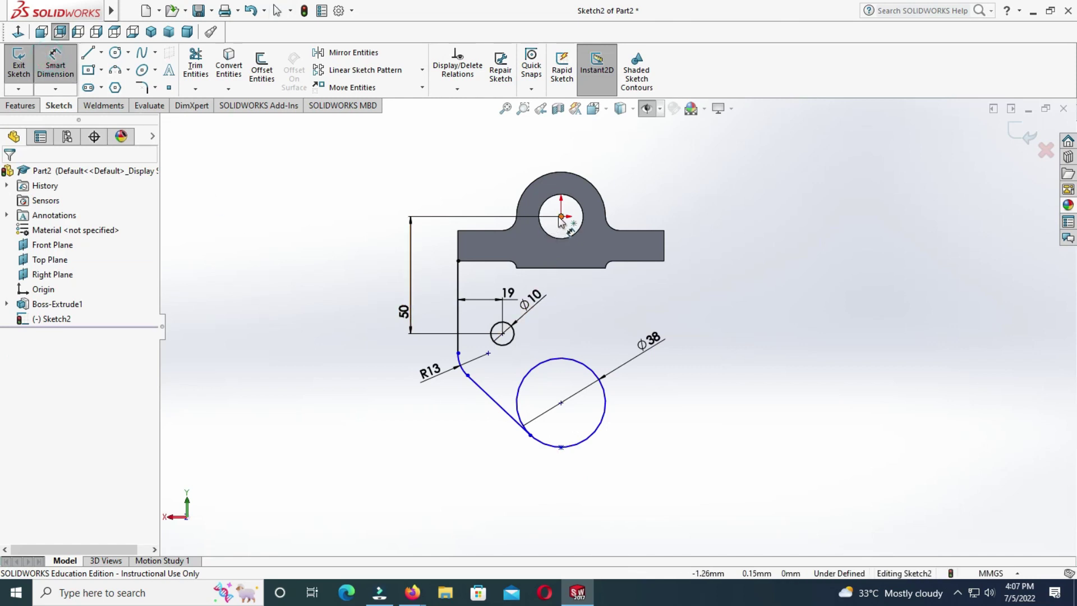
left_click(560, 217)
left_click(561, 447)
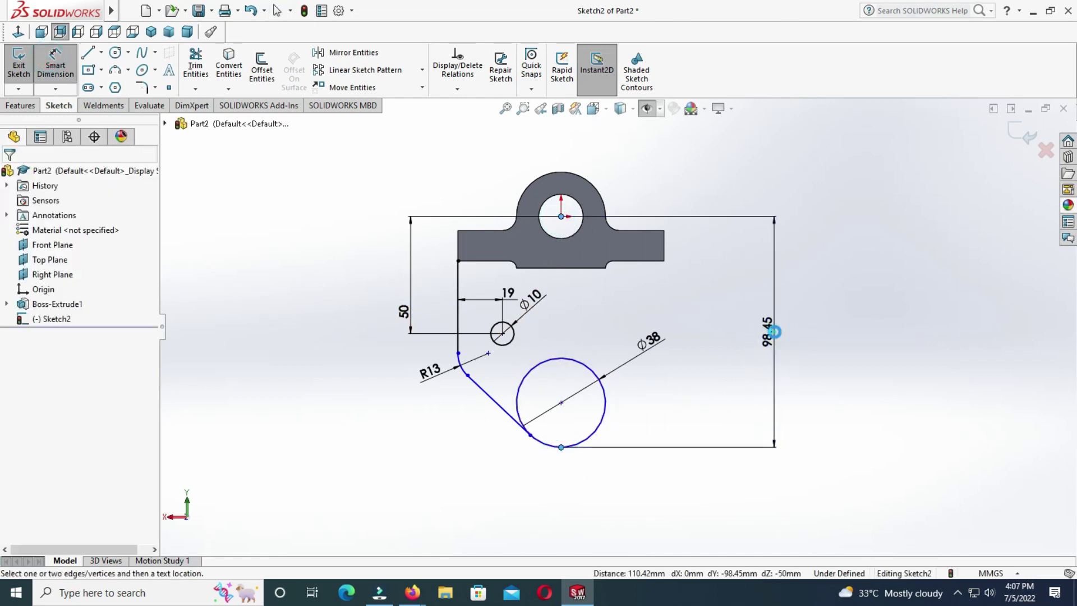
left_click(774, 319)
type("105")
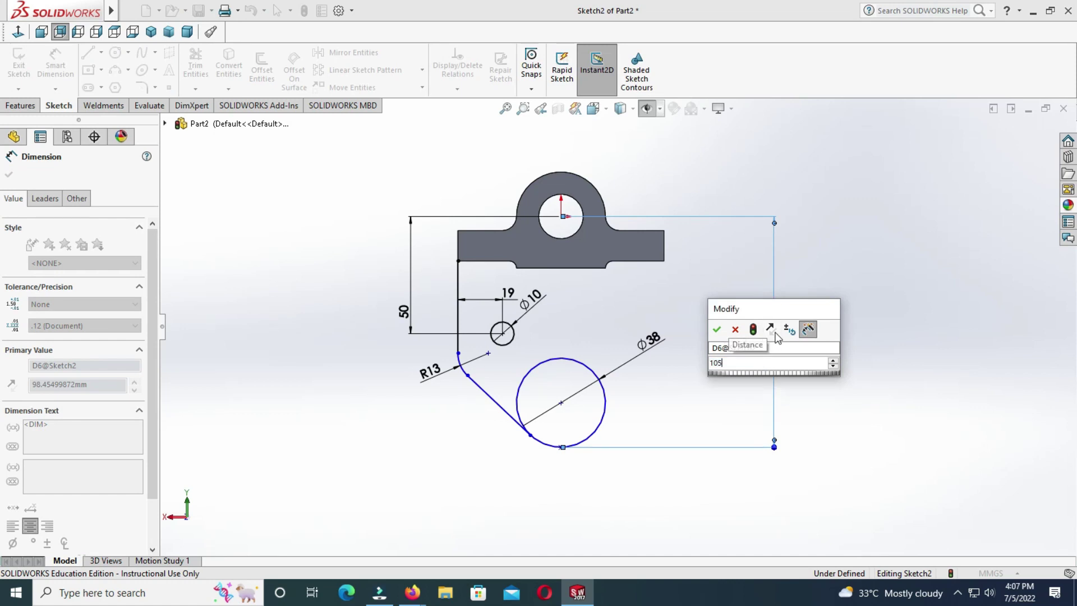
key("Return")
key("Escape")
- Make the big circle centre vertical with the origin and the slanted line tangent to the circle
scroll(513, 369, "down", 2)
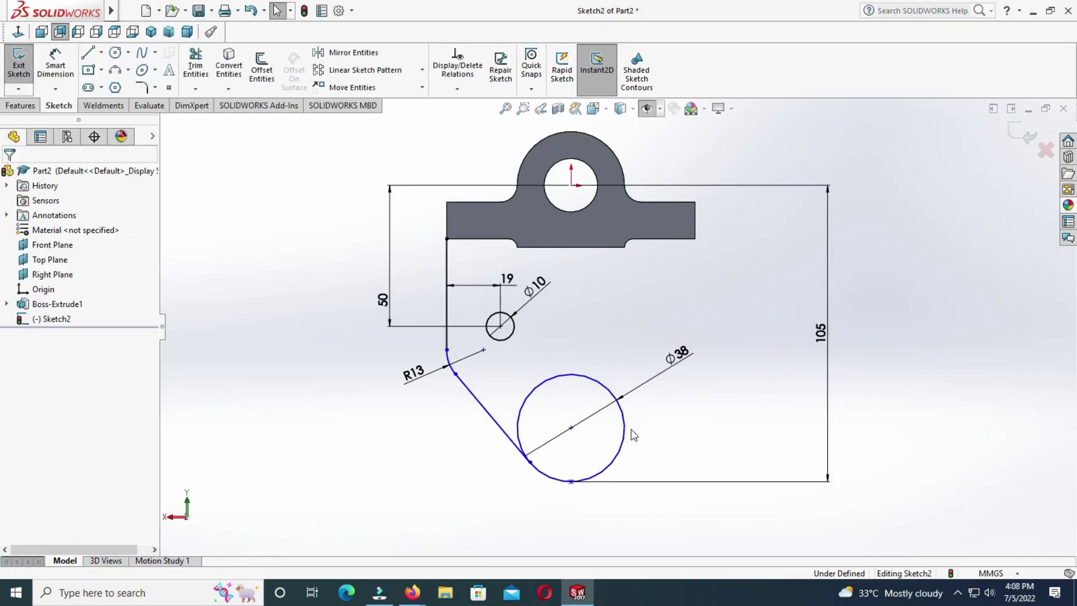
left_click(570, 429)
left_click(571, 186, "ctrl")
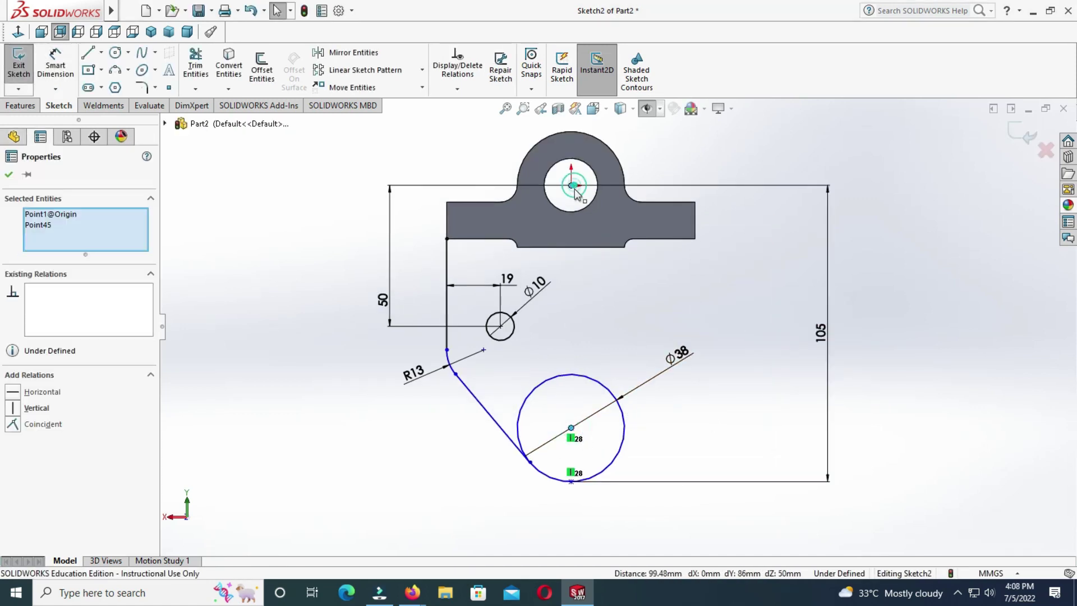
left_click(634, 125)
left_click(948, 346)
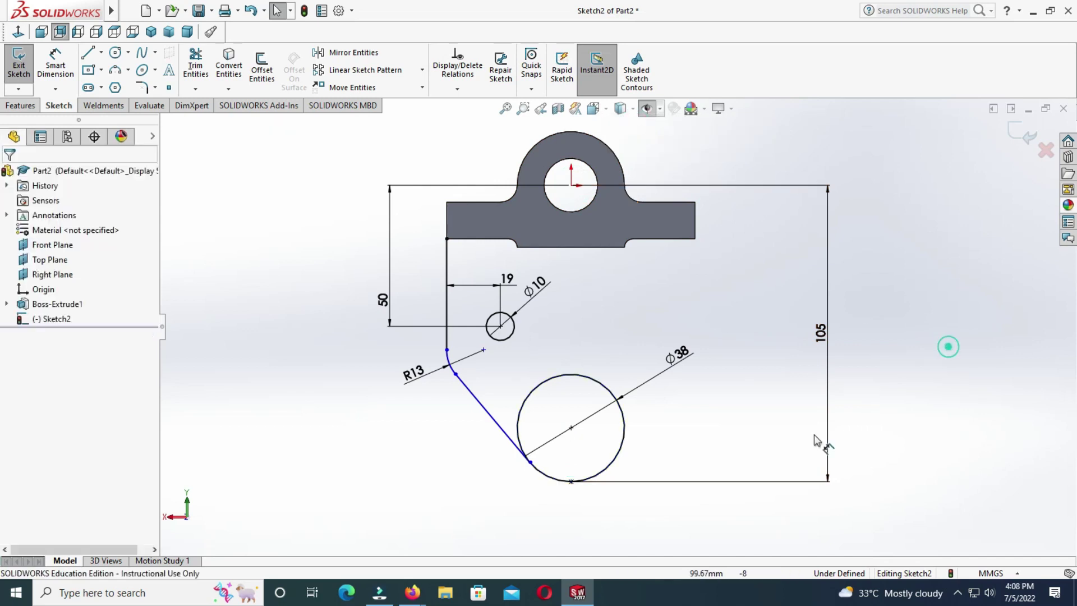
left_click(513, 450)
left_click(519, 438, "ctrl")
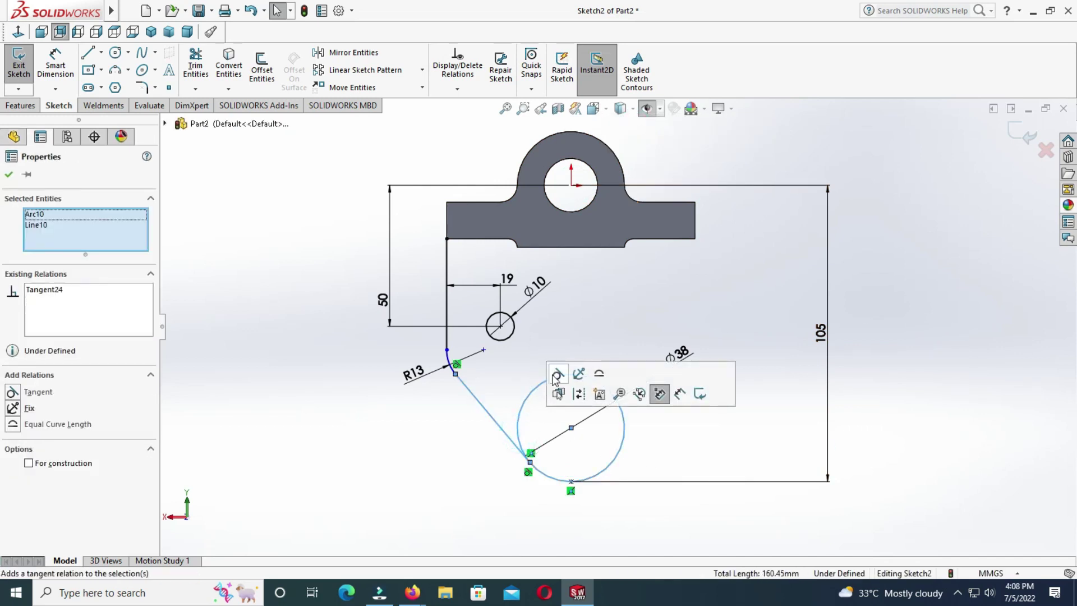
left_click(556, 375)
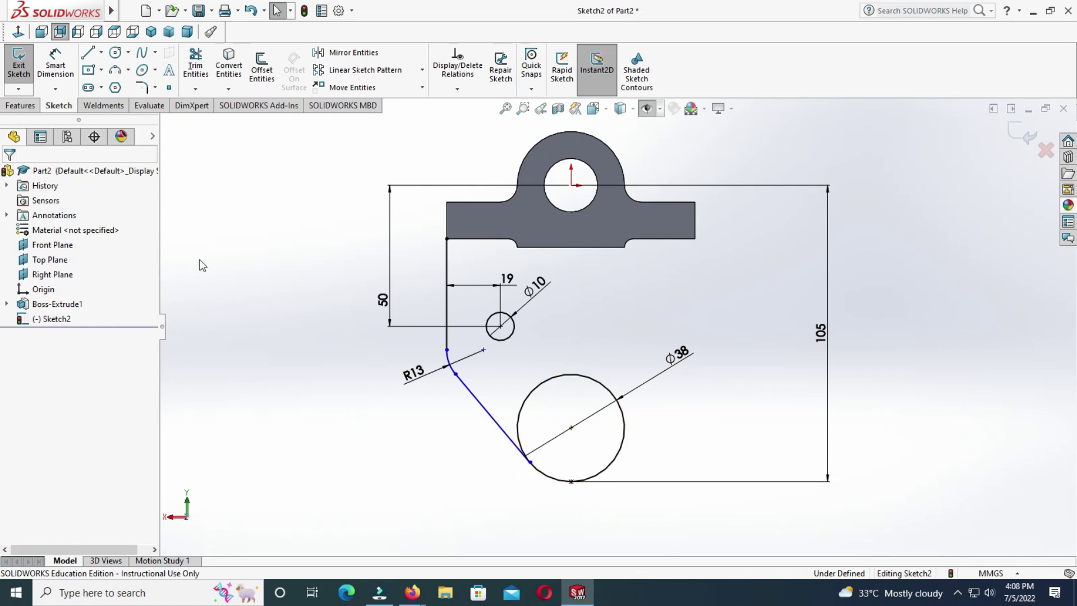
- Dimension 45 mm from the big circle's bottom point to the R13 arc end
left_click(66, 73)
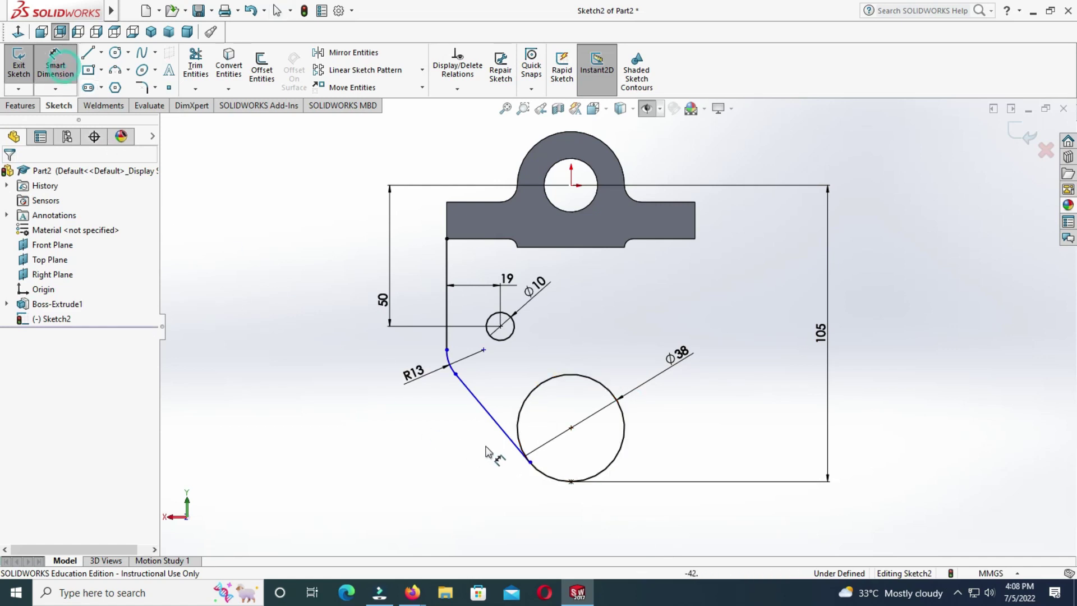
left_click(570, 481)
left_click(484, 351)
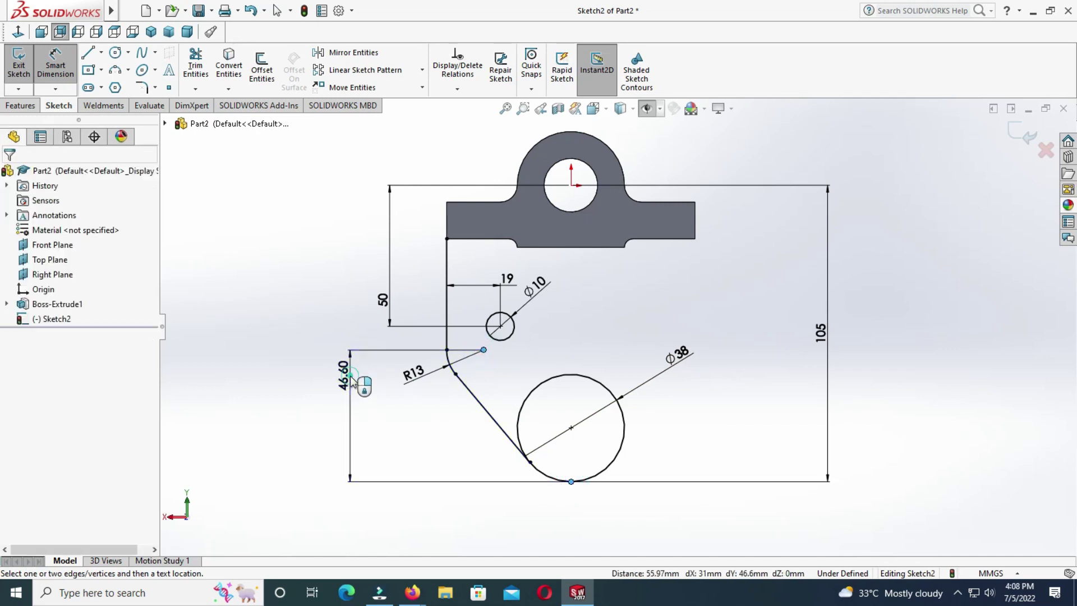
left_click(349, 365)
type("45")
key("Return")
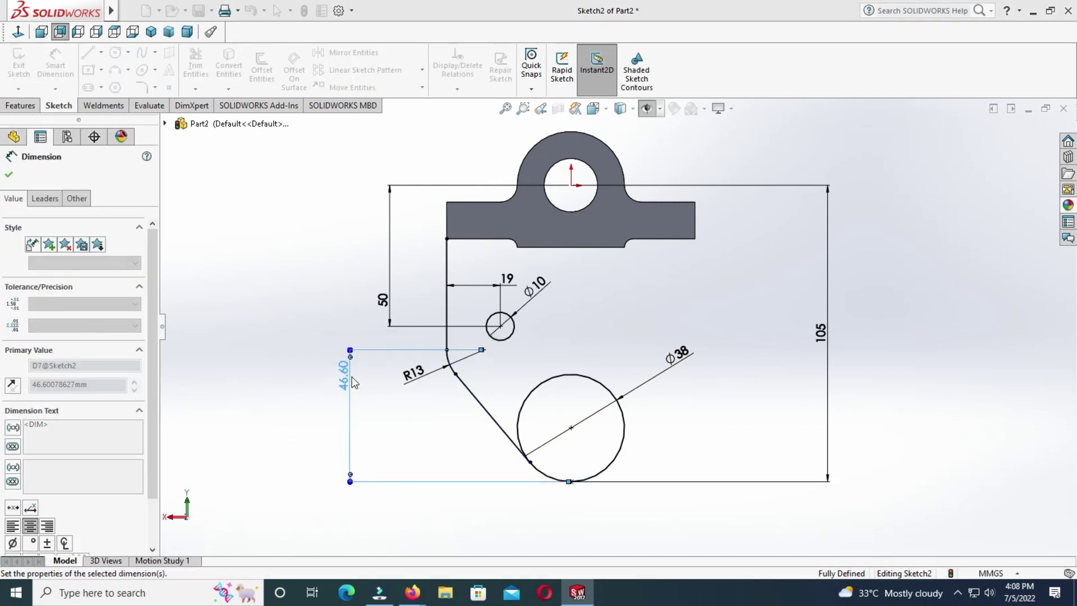
key("Escape")
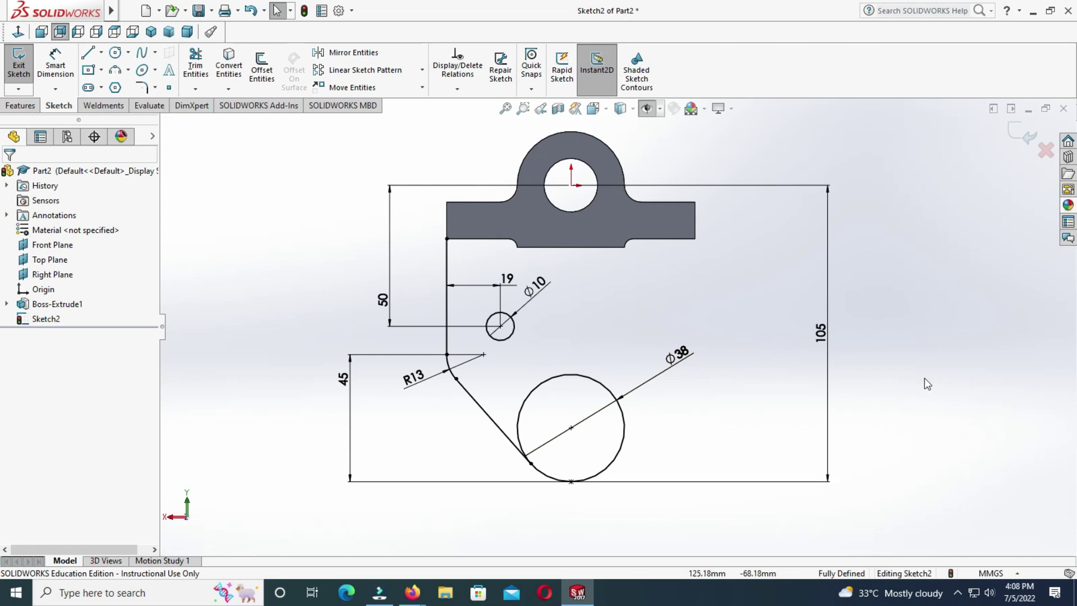
- Draw a vertical centerline straight down from the hole centre
left_click(101, 53)
left_click(107, 85)
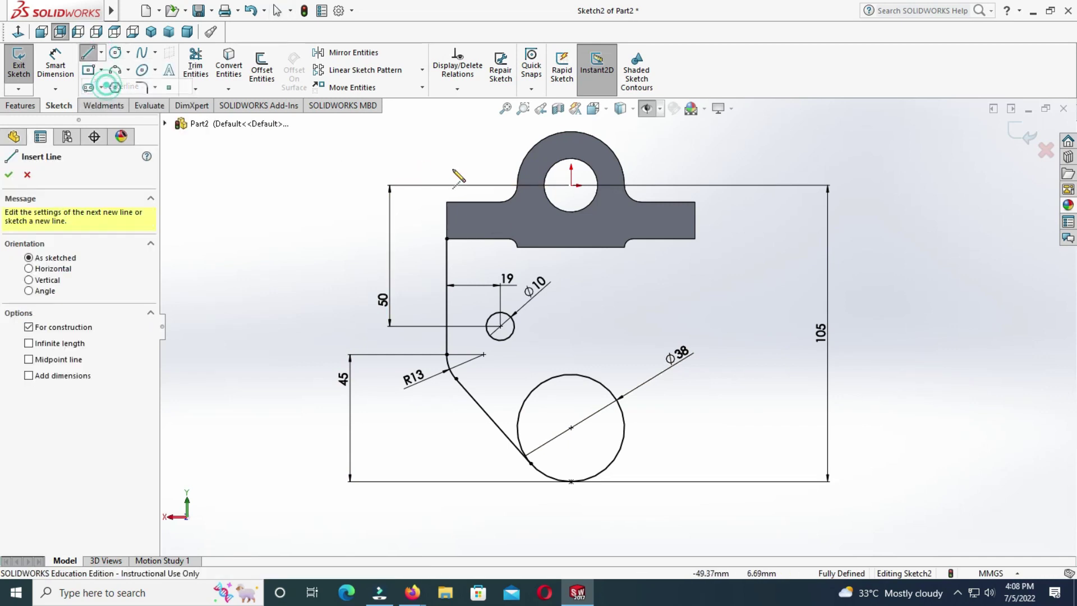
left_click(571, 185)
left_click(571, 295)
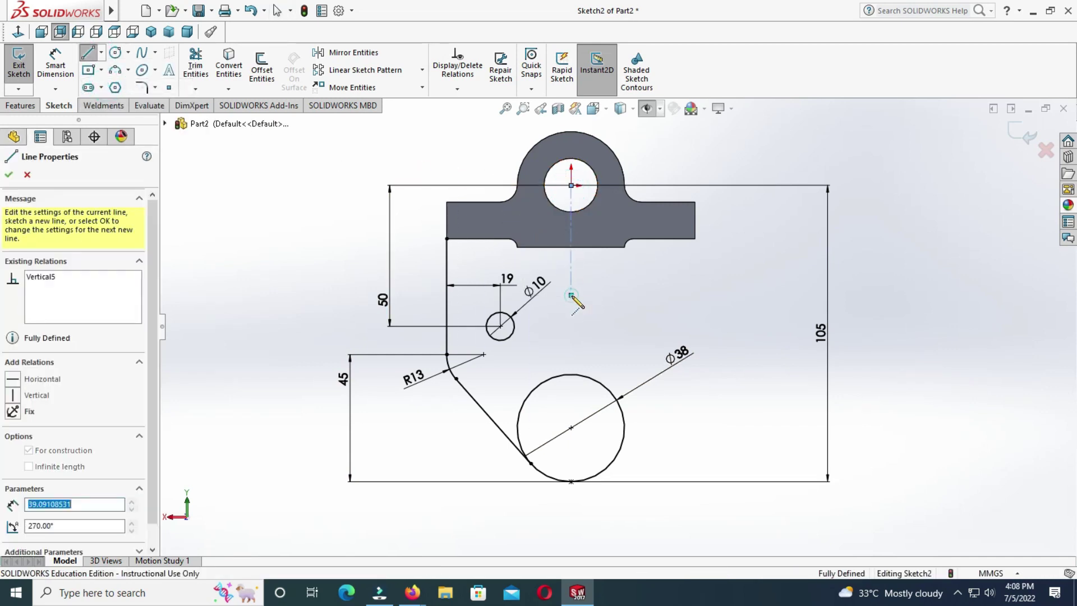
key("Escape")
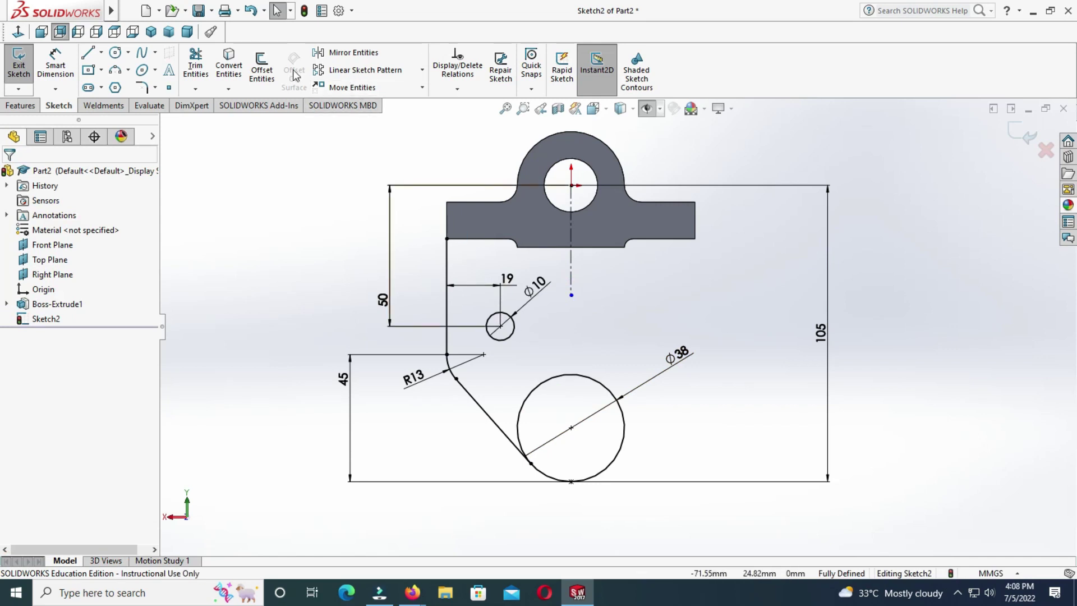
- Mirror the vertical line, R13 arc, slanted line and Ø10 circle to the right about the centerline
left_click(351, 52)
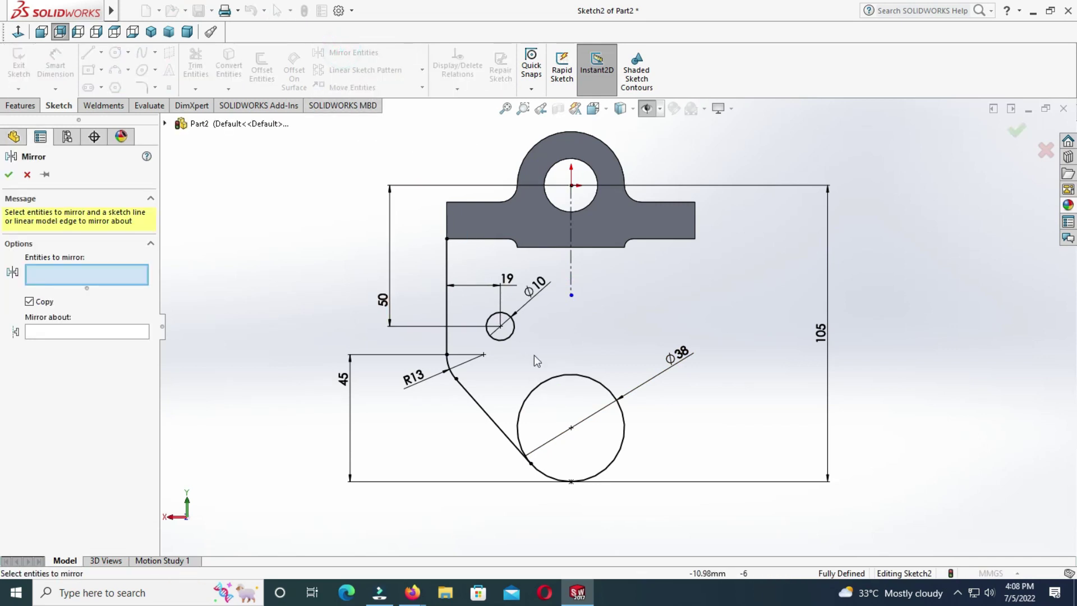
left_click(448, 260)
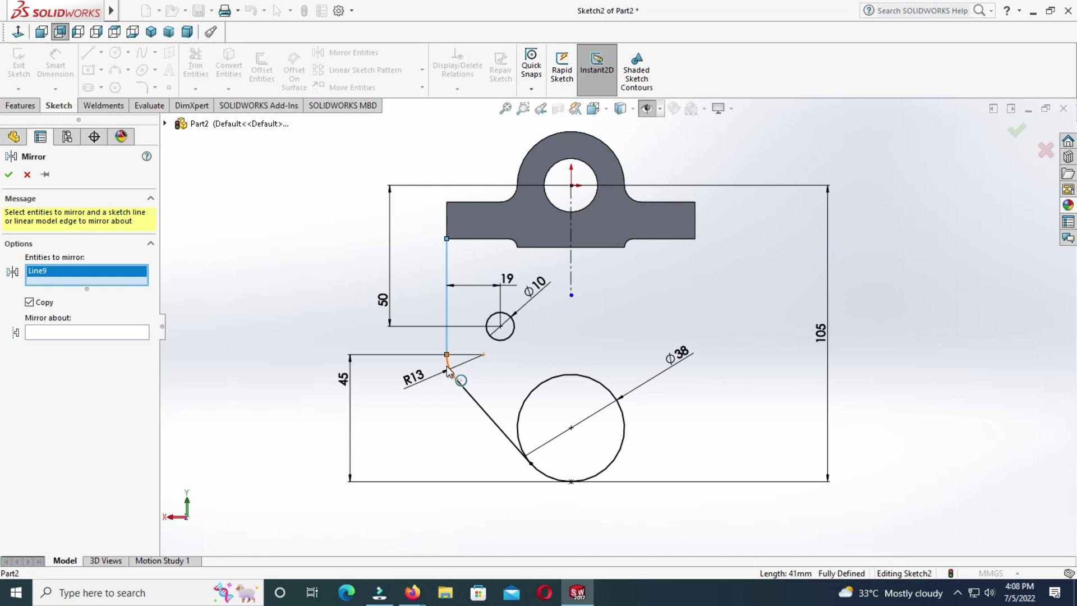
left_click(449, 371)
left_click(474, 400)
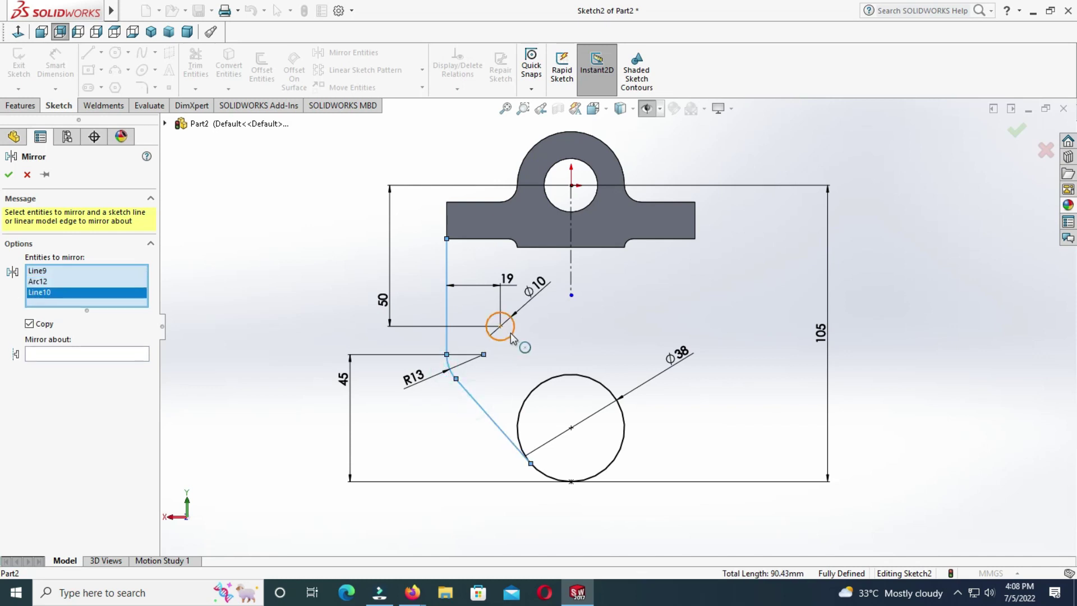
left_click(511, 339)
left_click(134, 366)
left_click(571, 271)
left_click(9, 175)
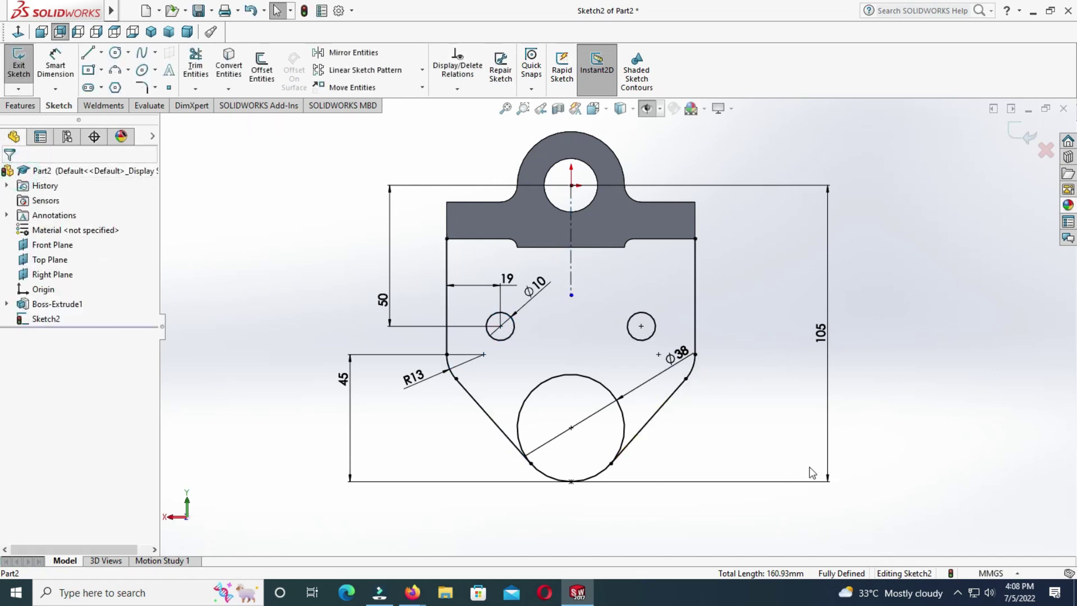
- Trim the upper part of the Ø38 circle to leave the plate's rounded bottom tip
left_click(209, 84)
left_click_drag(553, 358, 567, 389)
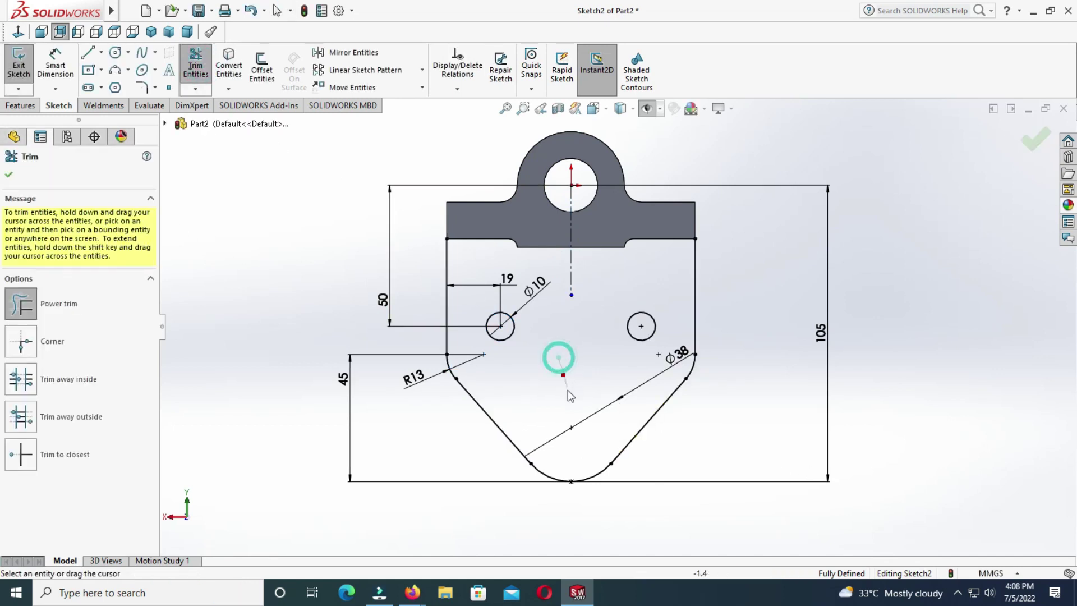
key("Escape")
middle_click_drag(728, 419, 539, 483)
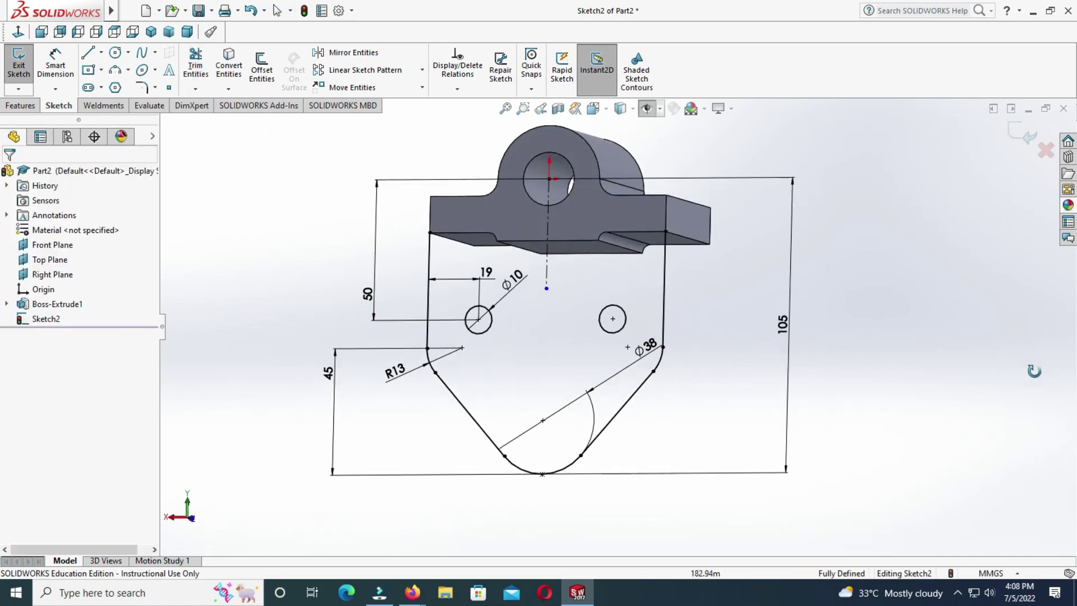
- Convert the bracket's lower edges, including the small arc, into sketch lines to close the plate outline
left_click(228, 64)
left_click(458, 241)
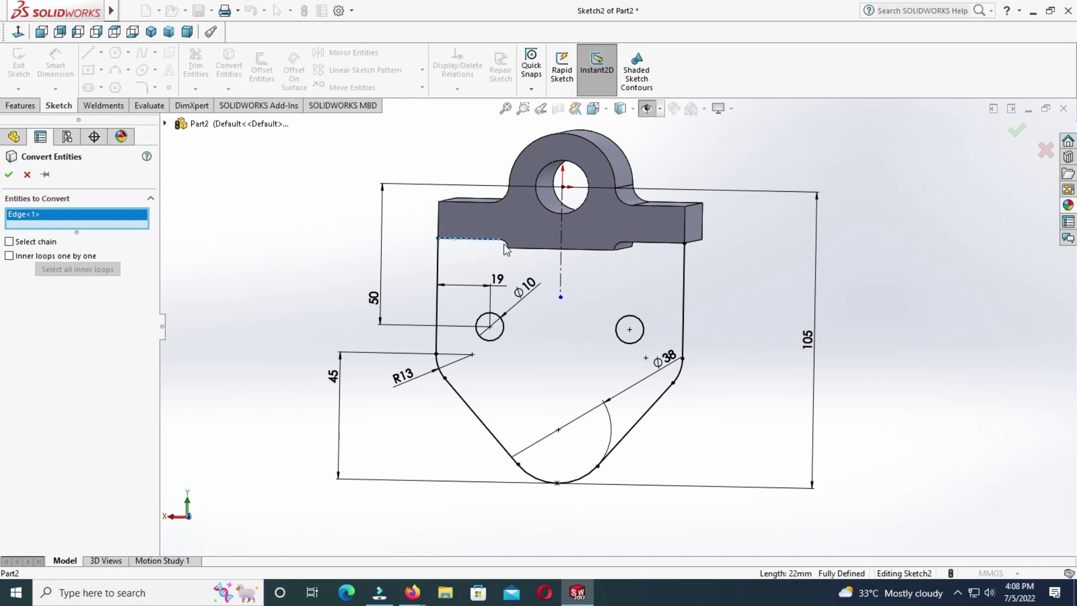
left_click(505, 247)
left_click(521, 249)
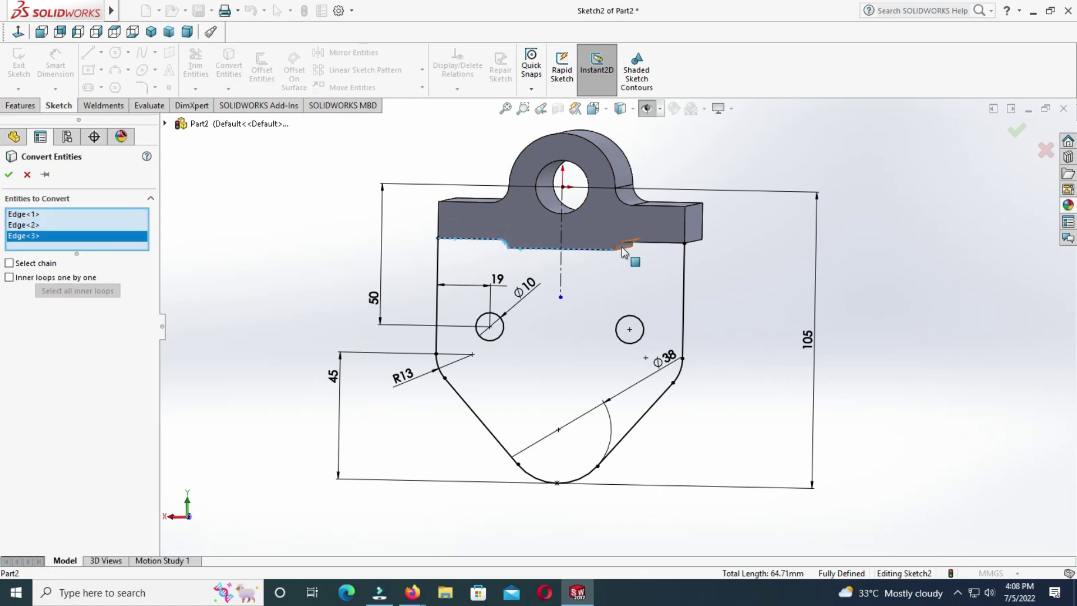
left_click(623, 249)
left_click(634, 244)
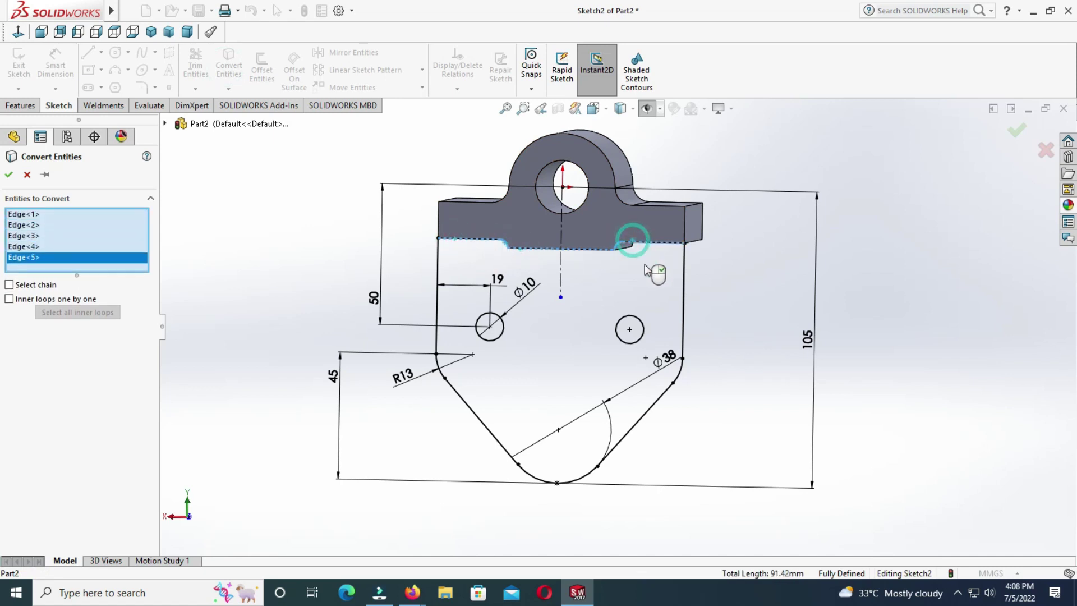
left_click(9, 176)
left_click(979, 370)
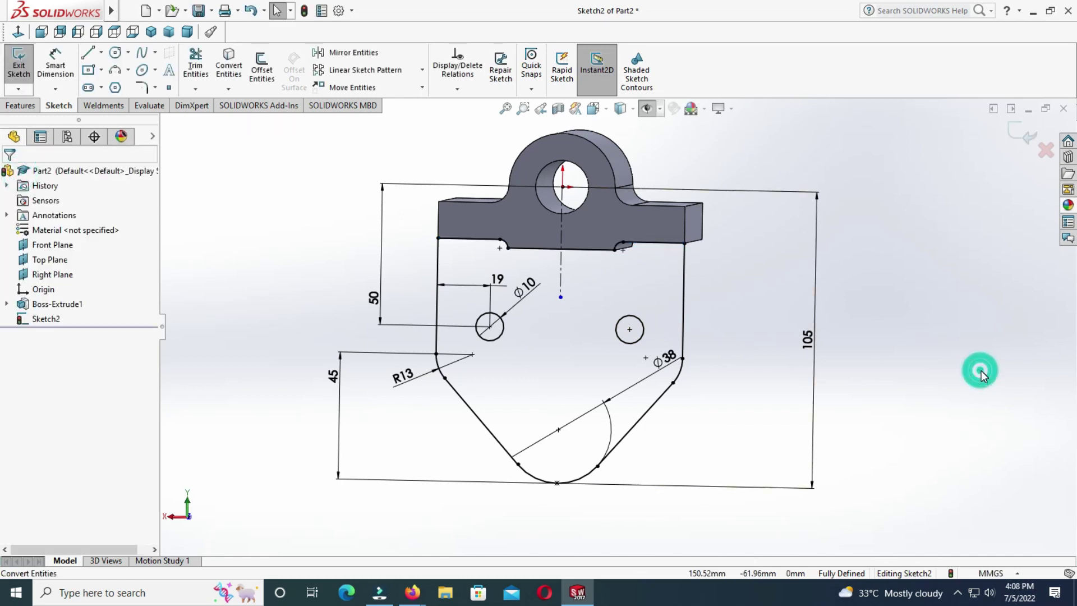
- Extrude the plate sketch 10 mm in the reversed direction
left_click(23, 106)
left_click(24, 64)
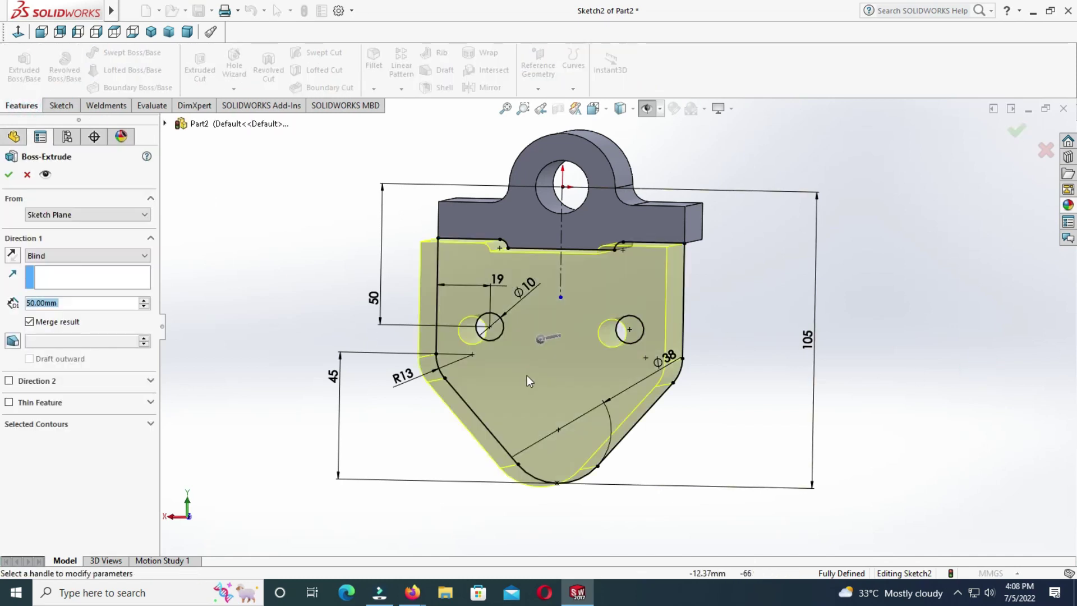
middle_click_drag(984, 359, 916, 418)
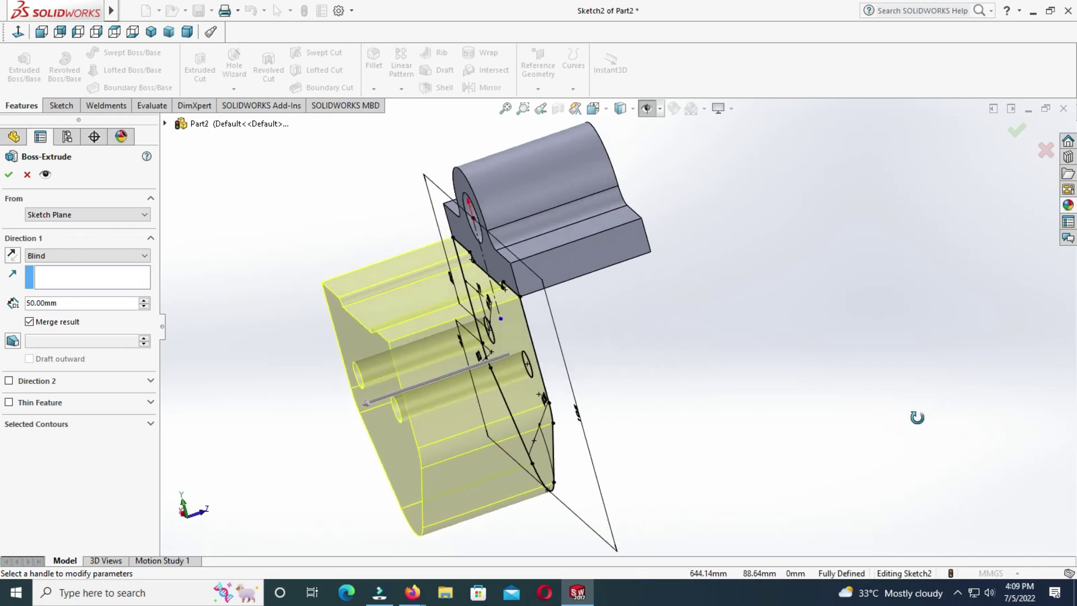
left_click(12, 256)
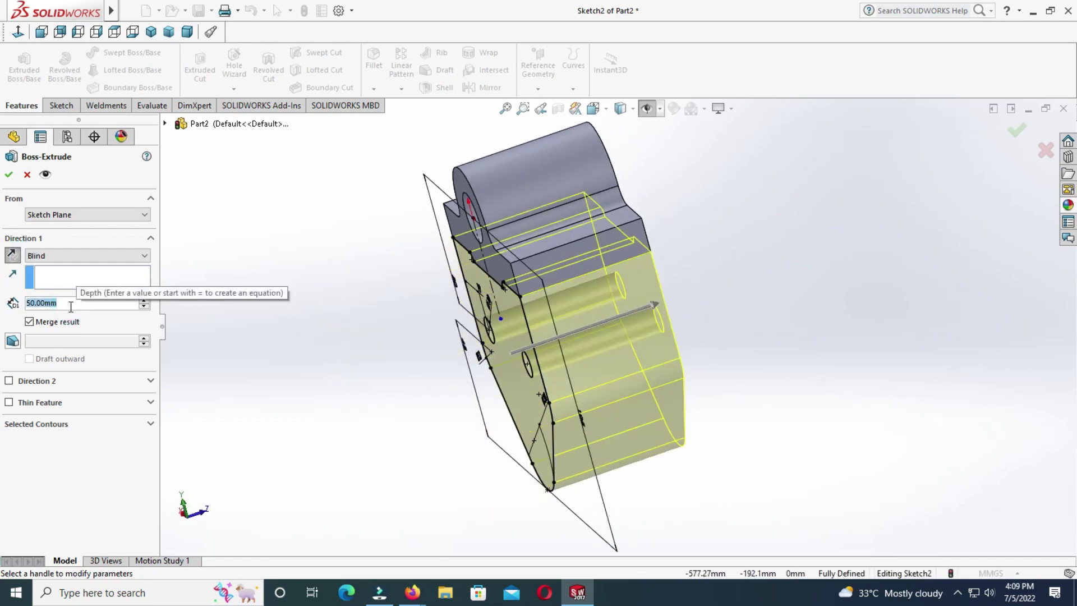
type("10")
key("Return")
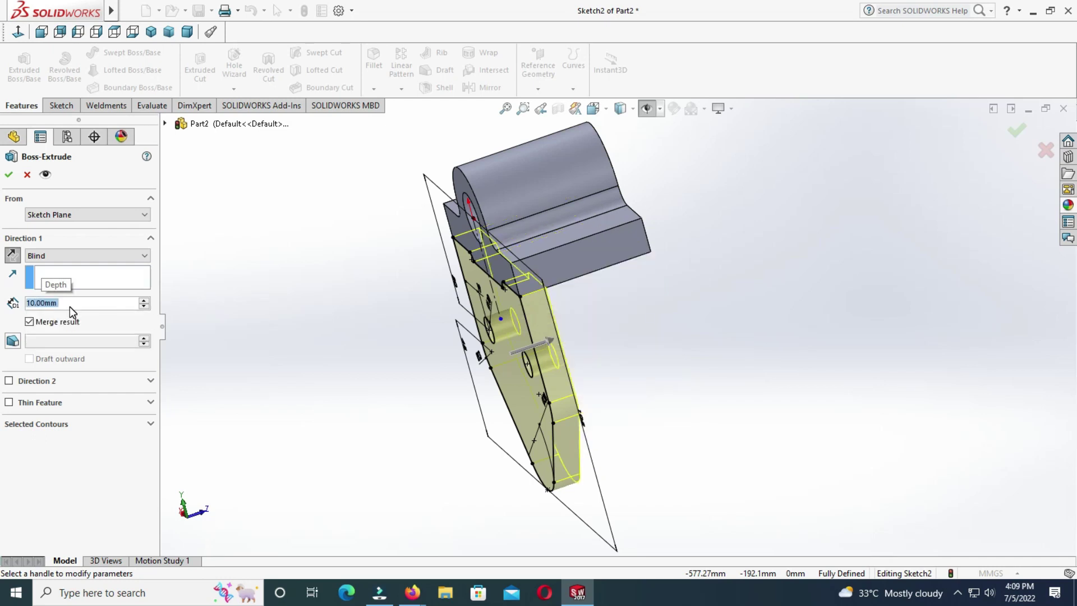
left_click(10, 173)
- Orbit the model and turn on reference plane visibility
mouse_move(685, 397)
middle_mouse_down()
mouse_move(605, 411)
mouse_move(832, 270)
mouse_move(750, 307)
middle_mouse_up()
left_click(648, 109)
middle_click_drag(889, 264, 814, 276)
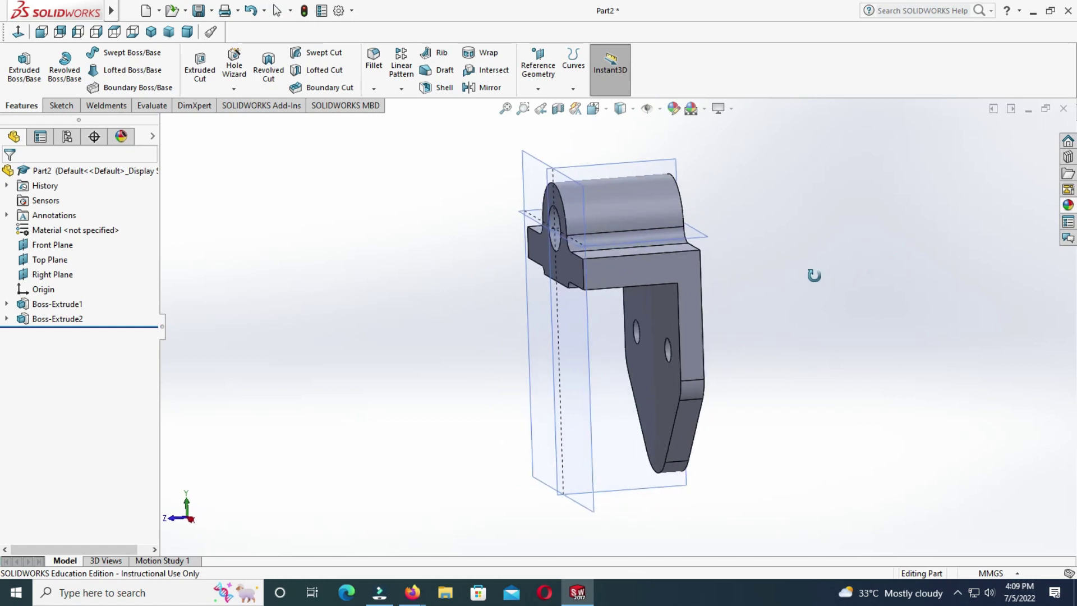
- Sketch a slanted line on Right Plane from the bracket's lower corner toward the plate bottom
left_click(621, 168)
left_click(62, 106)
left_click(18, 63)
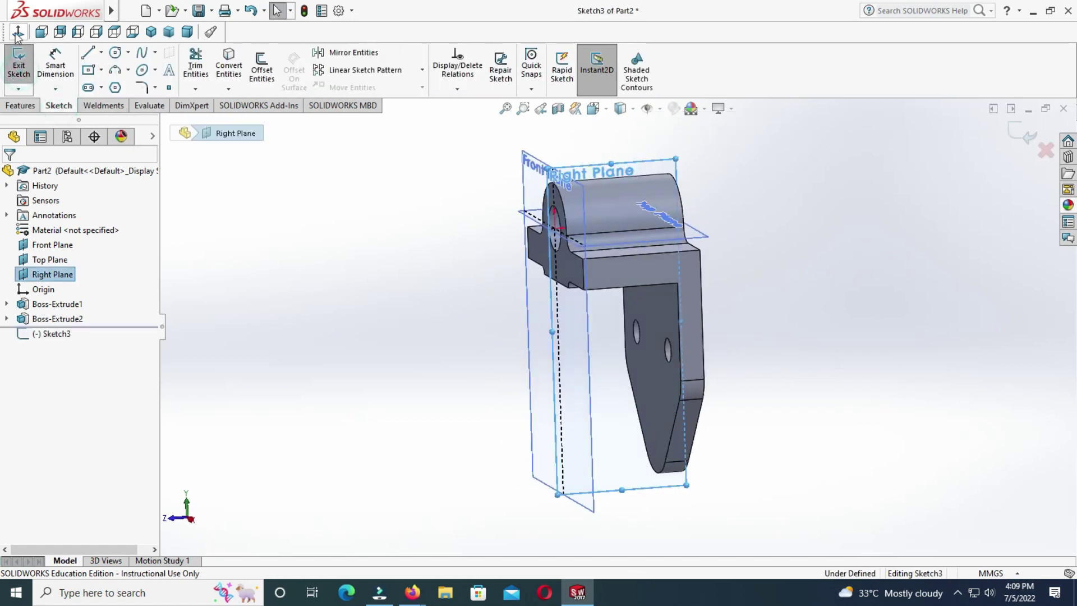
left_click(840, 351)
left_click(648, 109)
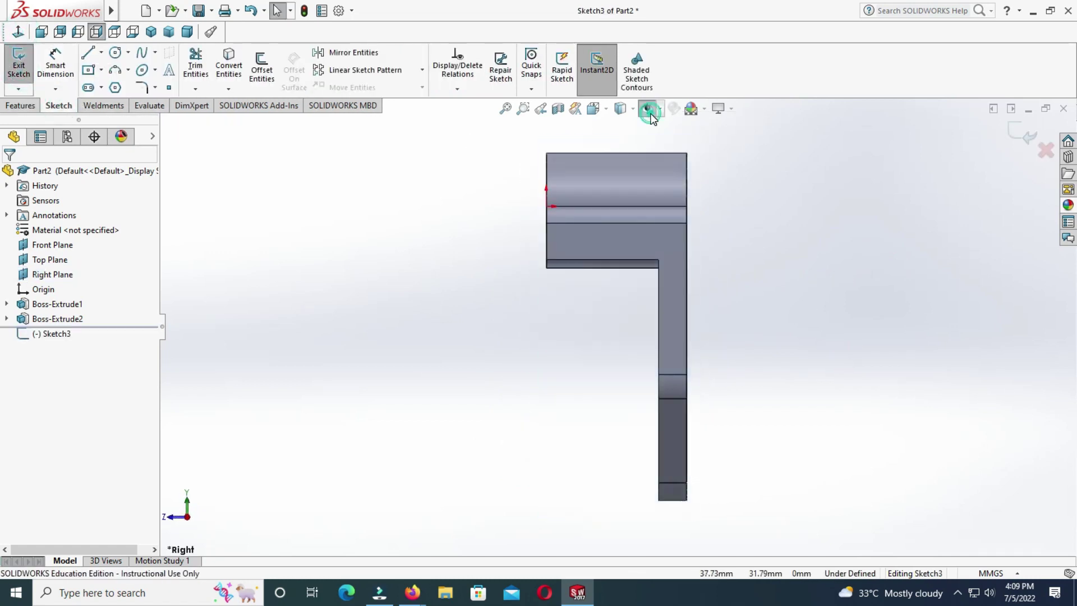
left_click(88, 54)
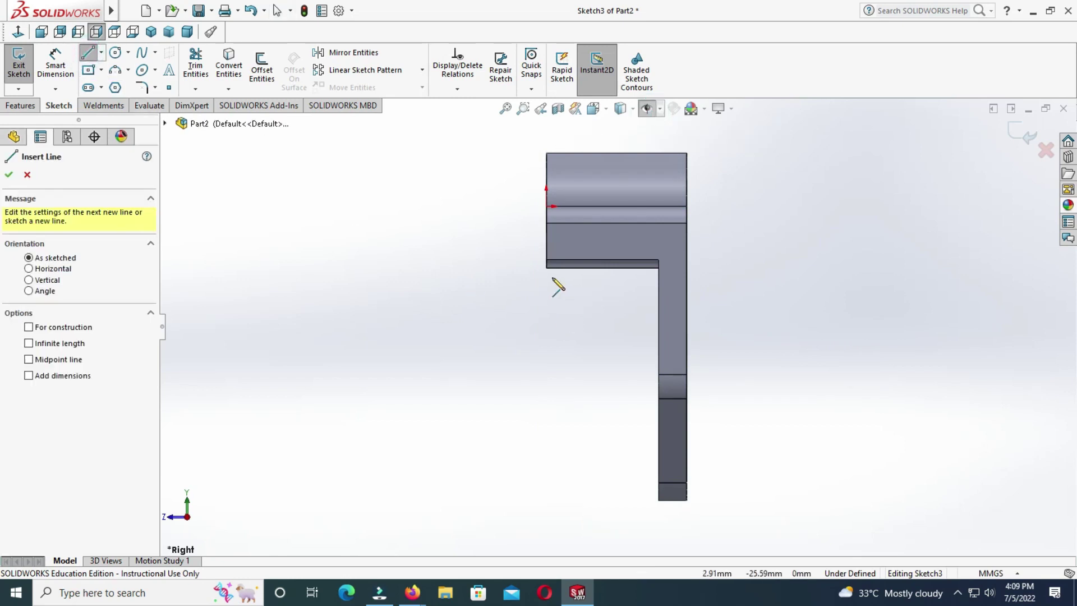
left_click(547, 269)
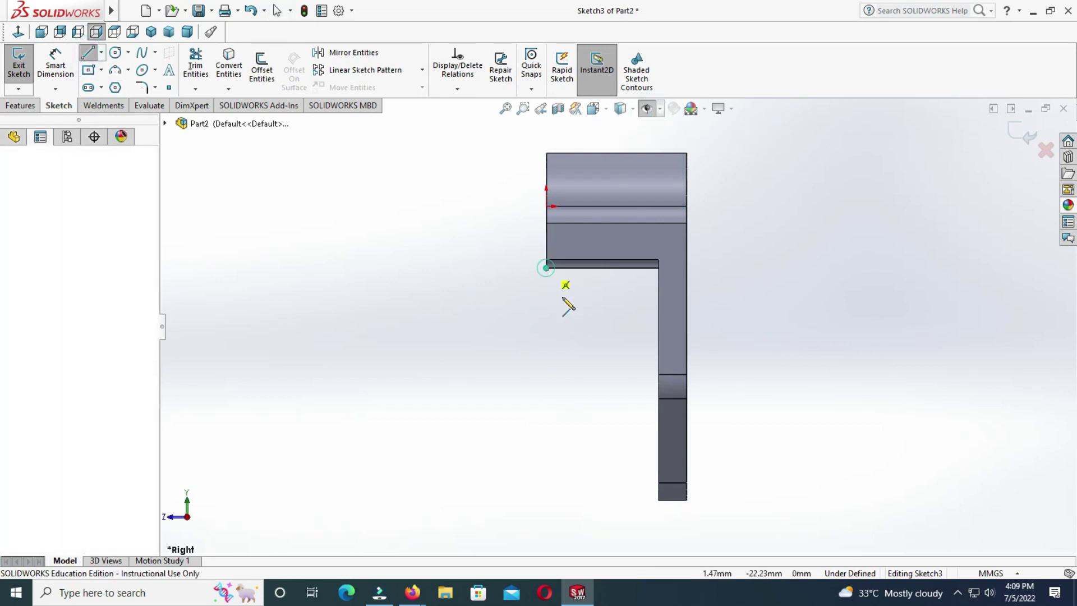
left_click(659, 464)
key("Escape")
- Dimension the line's lower endpoint to 19 above the plate's bottom corner
left_click(72, 75)
key("Escape")
left_click(1001, 504)
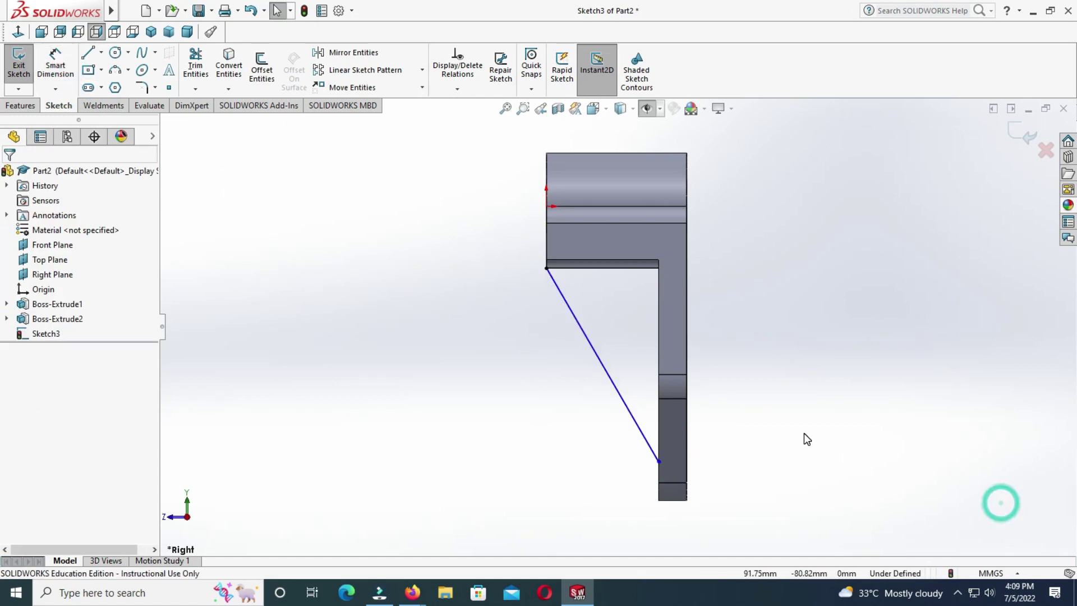
left_click(66, 50)
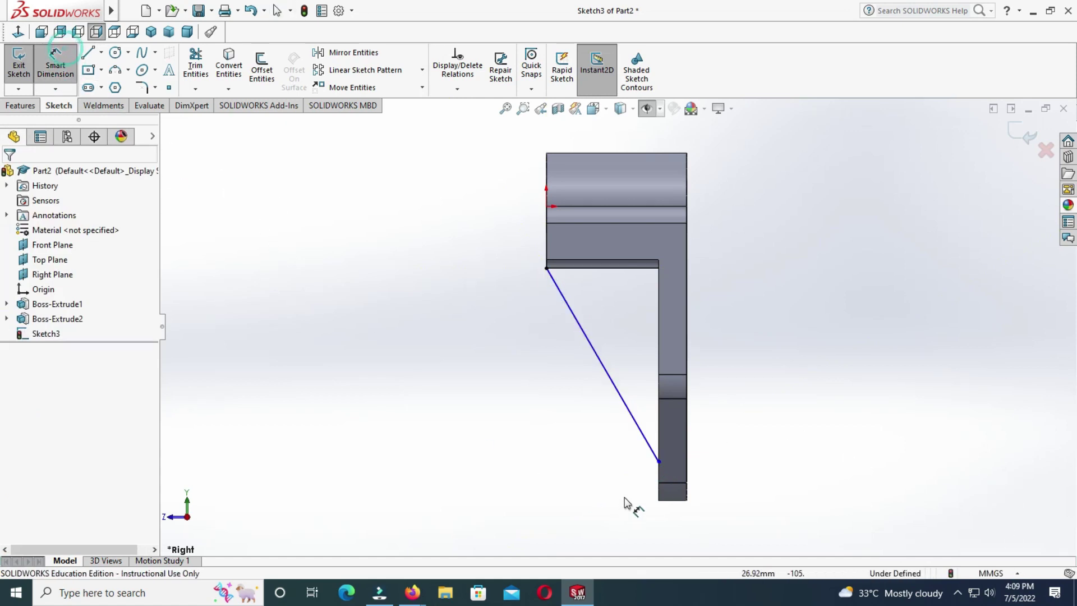
left_click(659, 462)
left_click(659, 501)
left_click(592, 485)
key("Return")
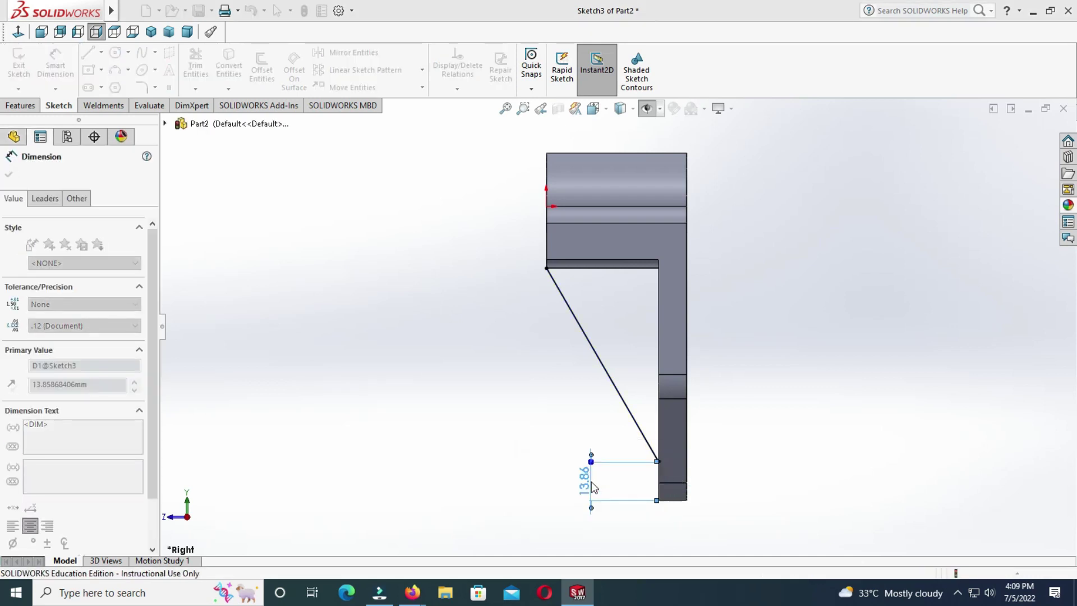
key("Escape")
- Build a 10 mm thick rib from the slanted sketch line
middle_click_drag(1035, 436, 807, 461)
left_click(20, 106)
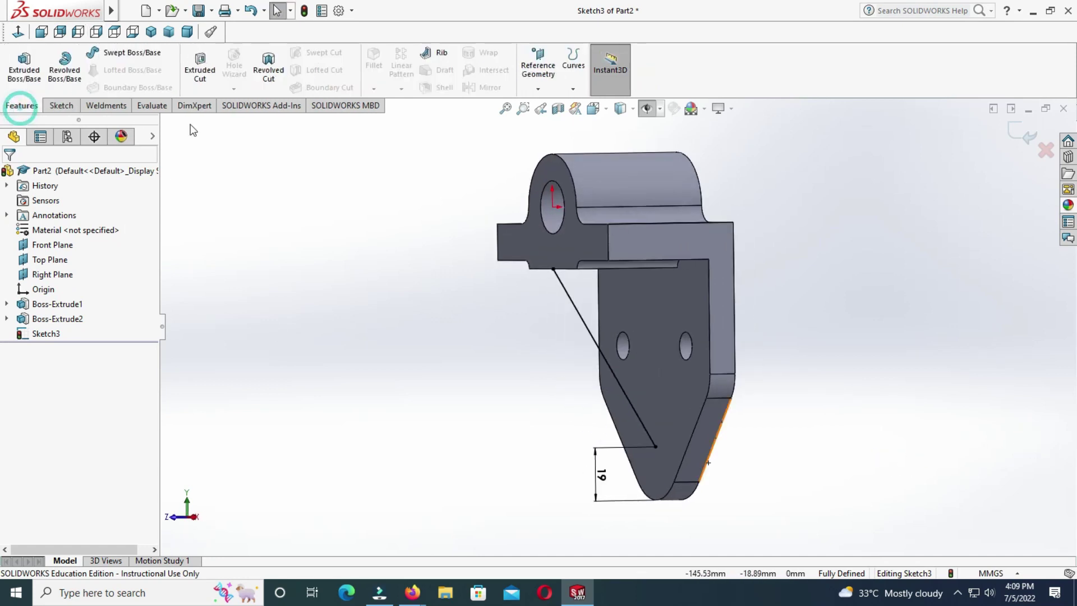
left_click(443, 57)
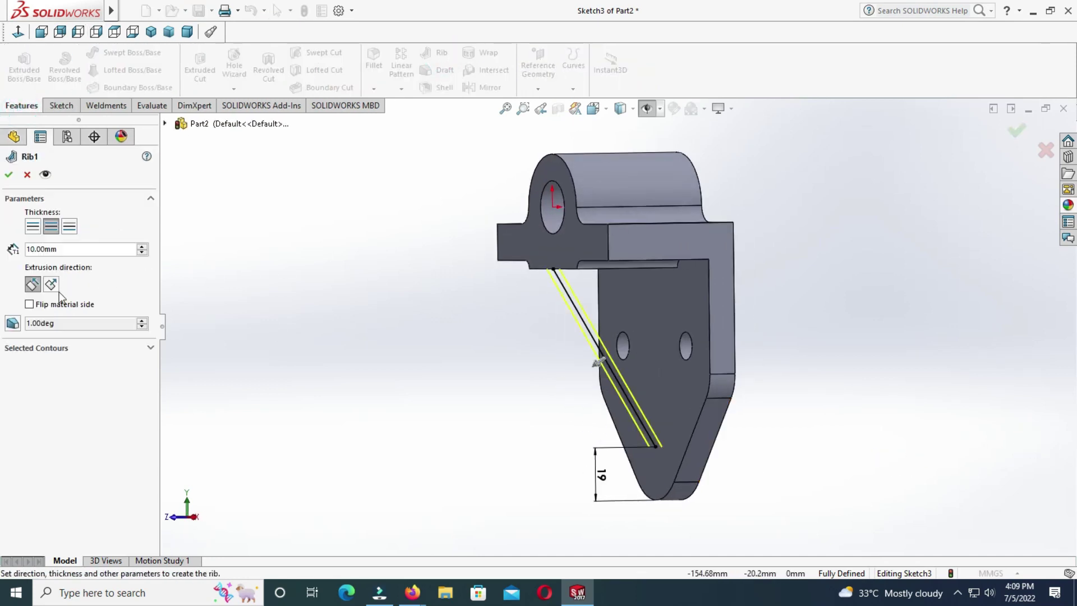
middle_click_drag(376, 334, 450, 319)
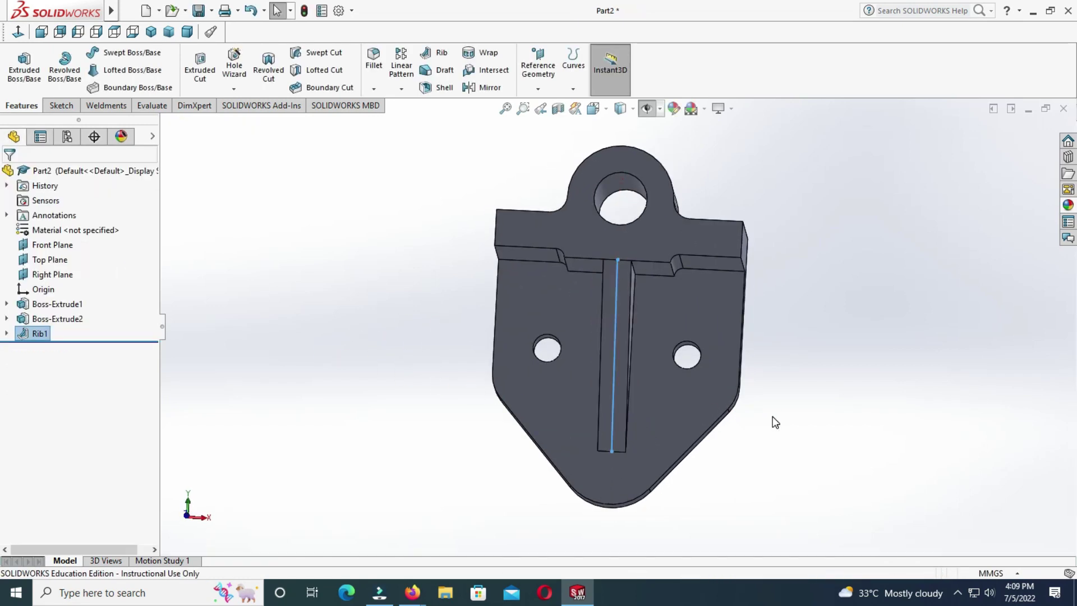
- Apply the Plain White scene and play Motion Study 1 to spin the yellow bracket
mouse_move(870, 401)
middle_mouse_down()
mouse_move(809, 378)
mouse_move(833, 383)
mouse_move(894, 329)
mouse_move(904, 428)
mouse_move(801, 256)
middle_mouse_up()
left_click(704, 109)
mouse_move(726, 143)
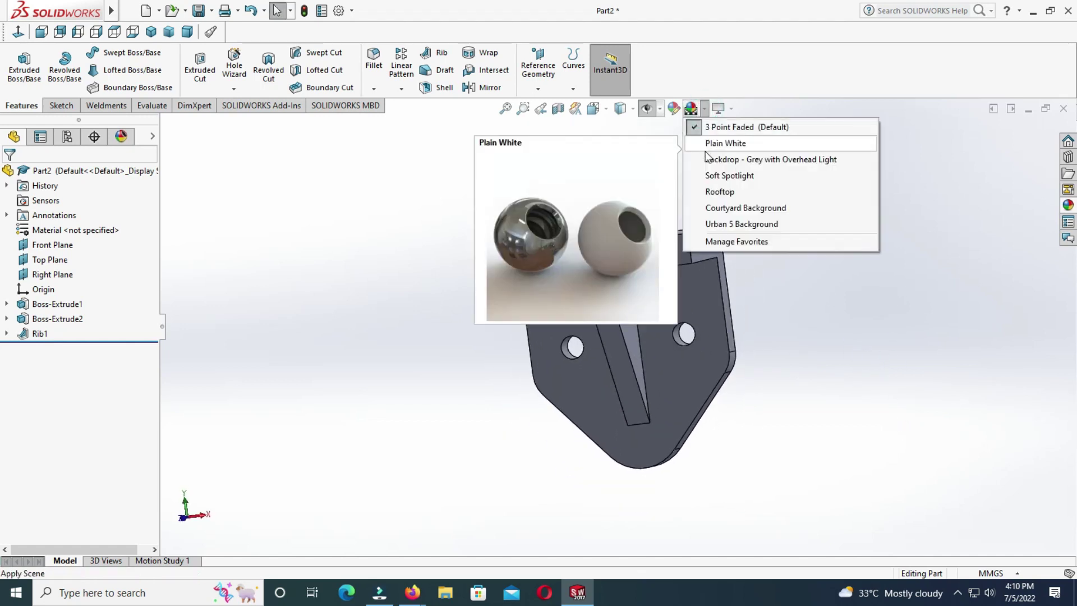
left_click(712, 147)
left_click(42, 548)
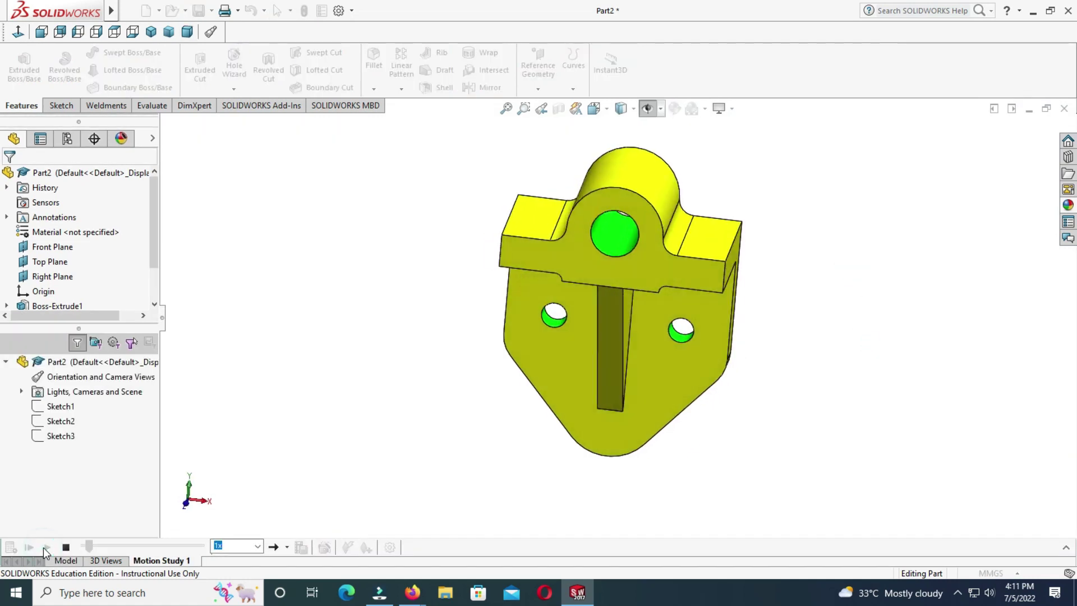